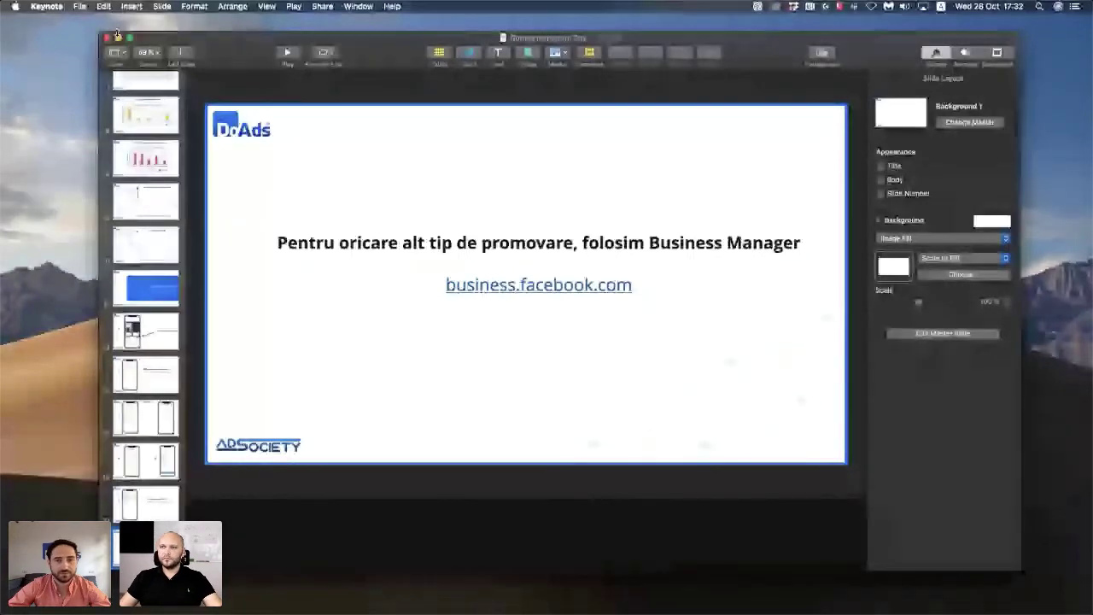
- Switch from the presentation to Facebook Ads Manager and create a new campaign with the Conversions objective
left_click(117, 37)
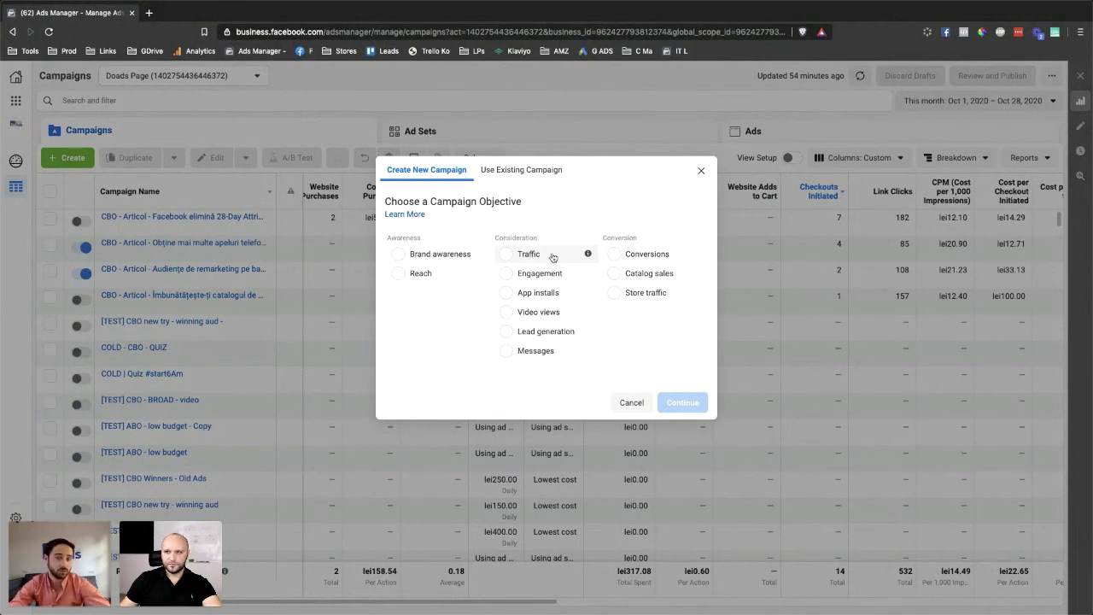
left_click(641, 256)
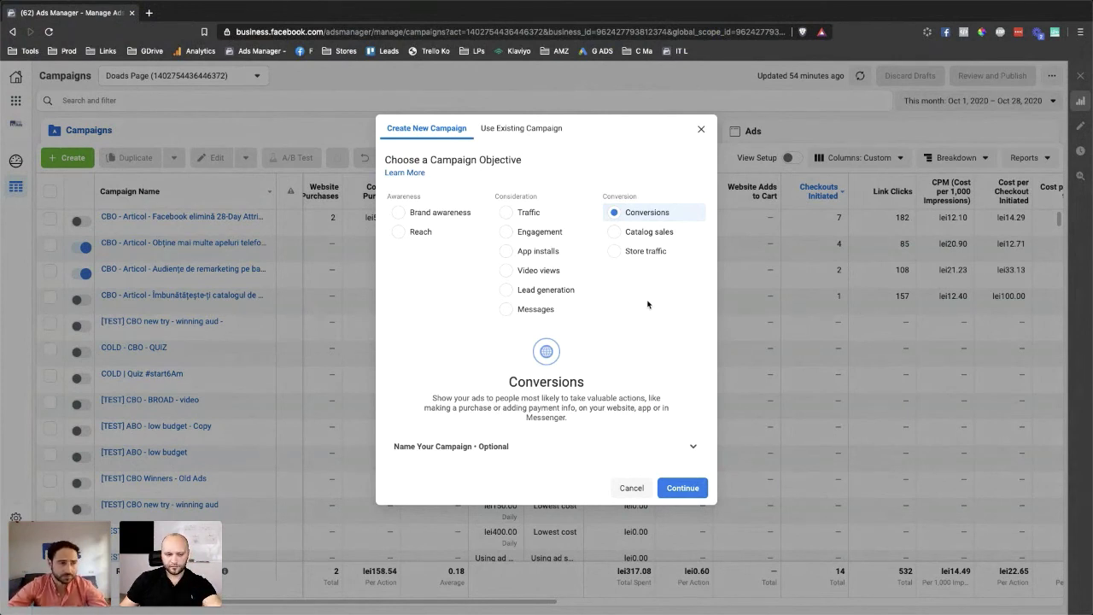
left_click(632, 237)
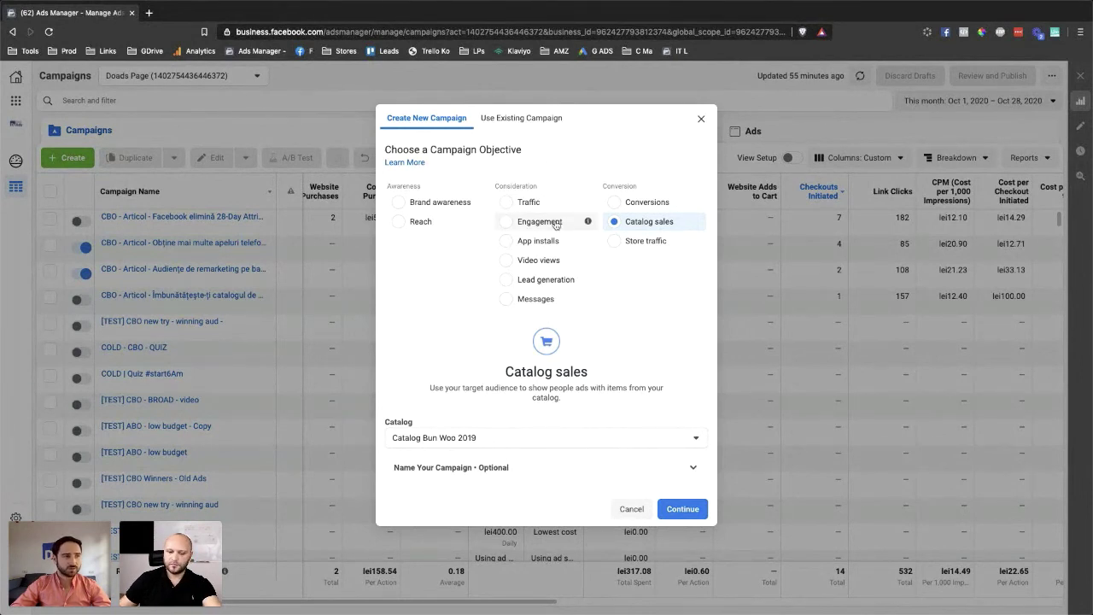
mouse_move(586, 299)
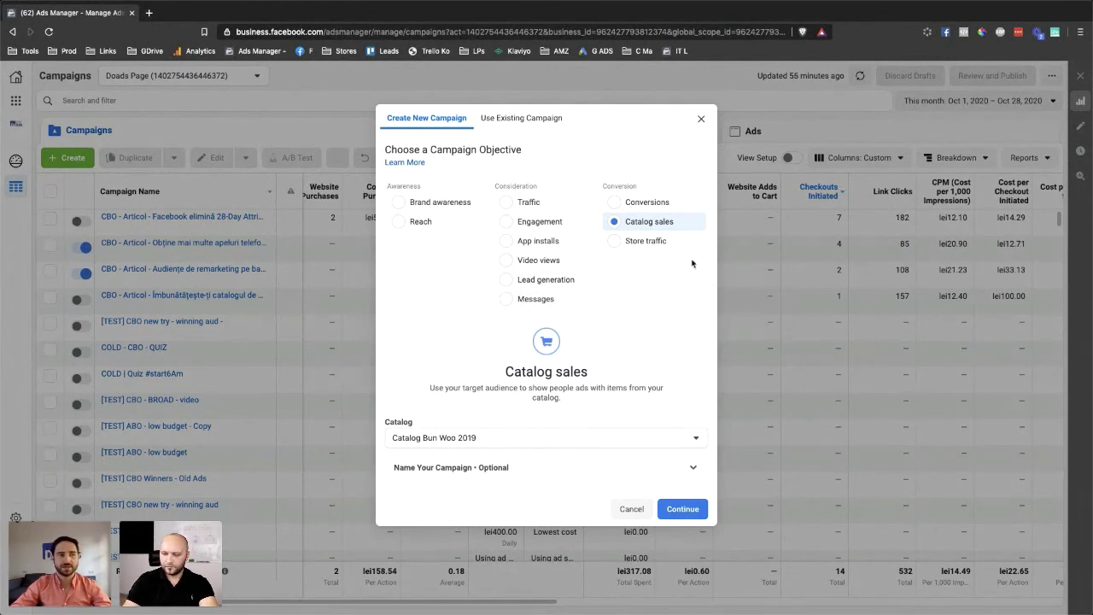
left_click(648, 204)
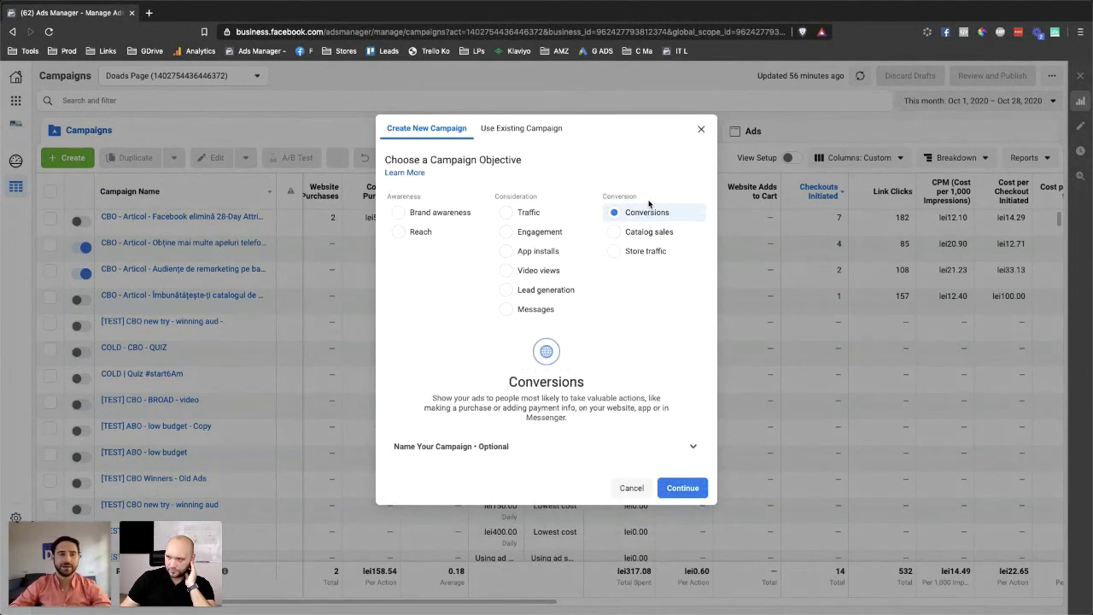
left_click(680, 494)
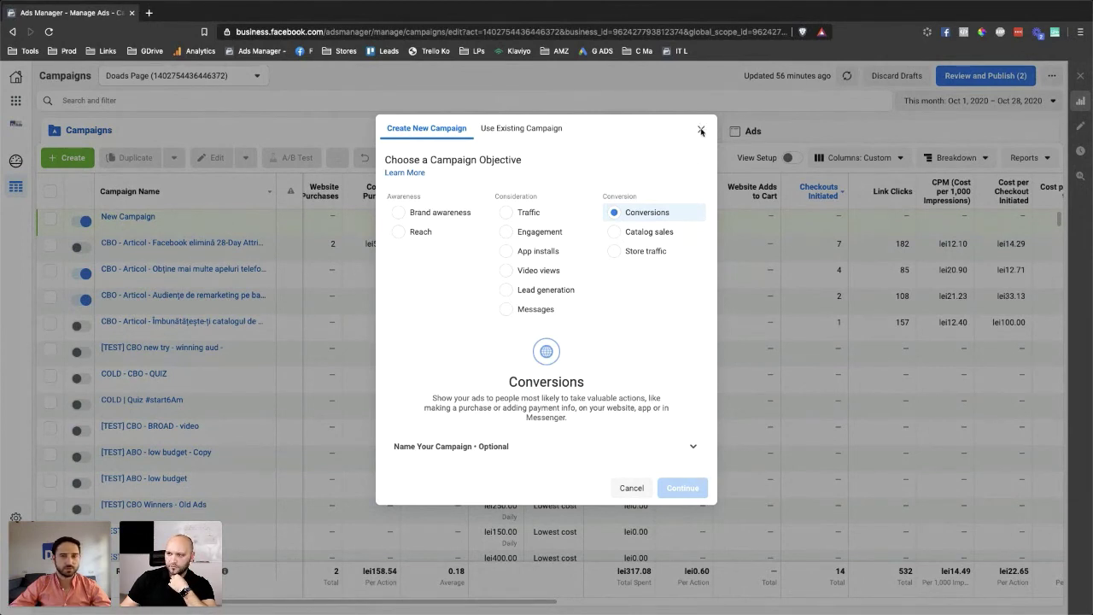
left_click(700, 131)
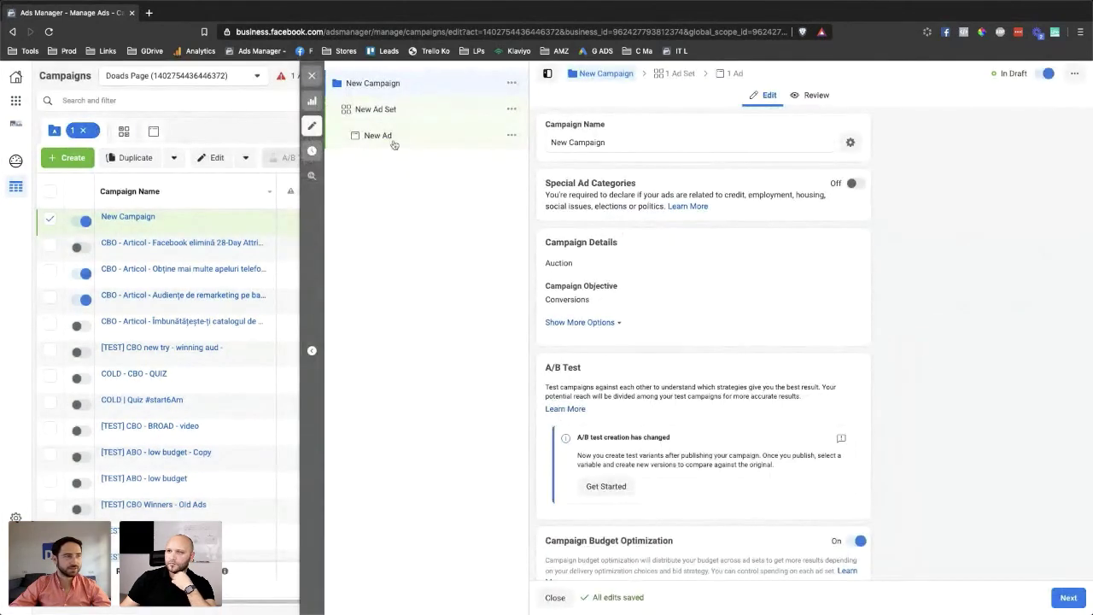
- Switch the new ad set to manual placements and keep only Instagram, excluding Facebook, Audience Network and Messenger
left_click(400, 112)
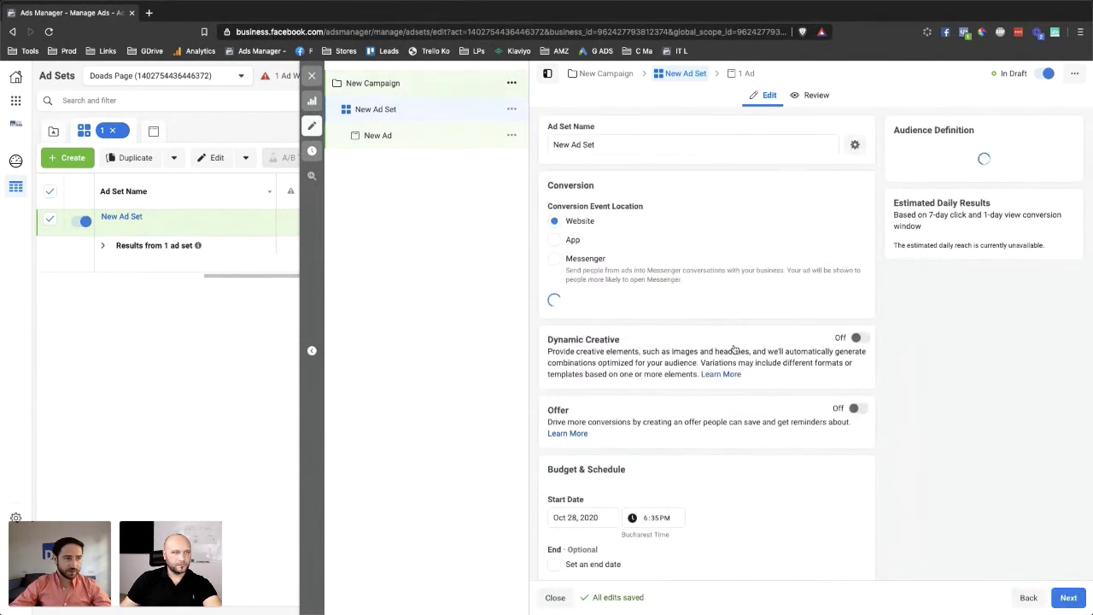
scroll(734, 348, "down", 3)
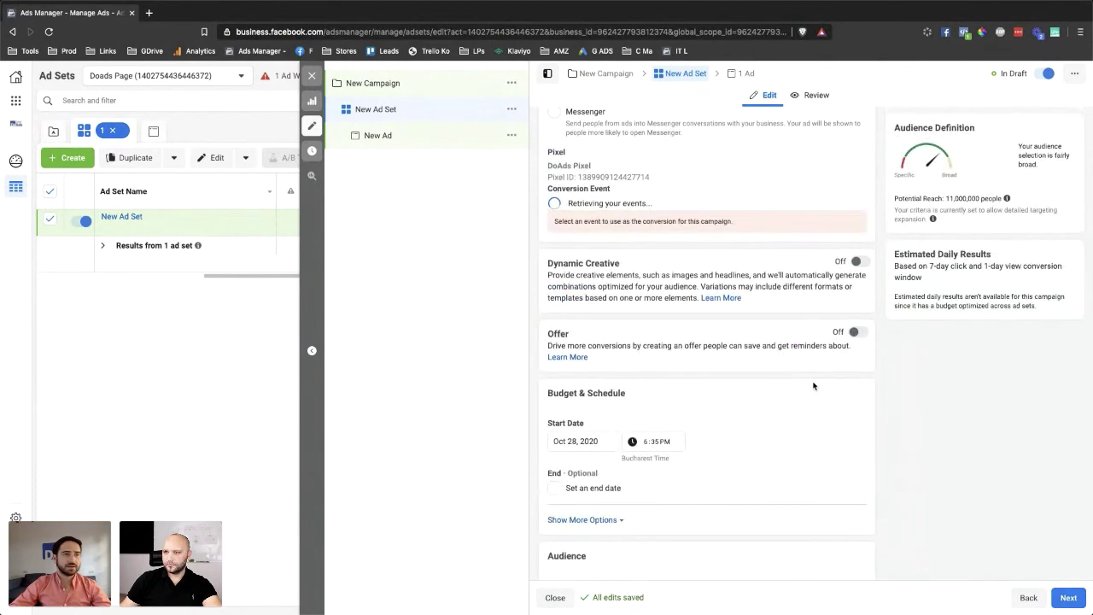
scroll(815, 400, "down", 10)
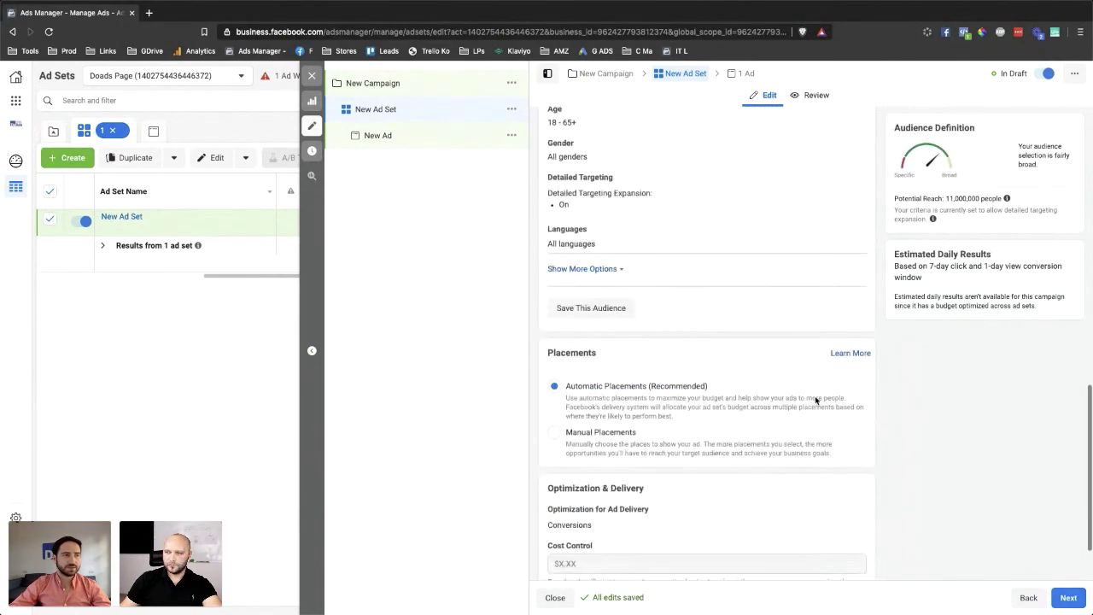
scroll(663, 254, "up", 1)
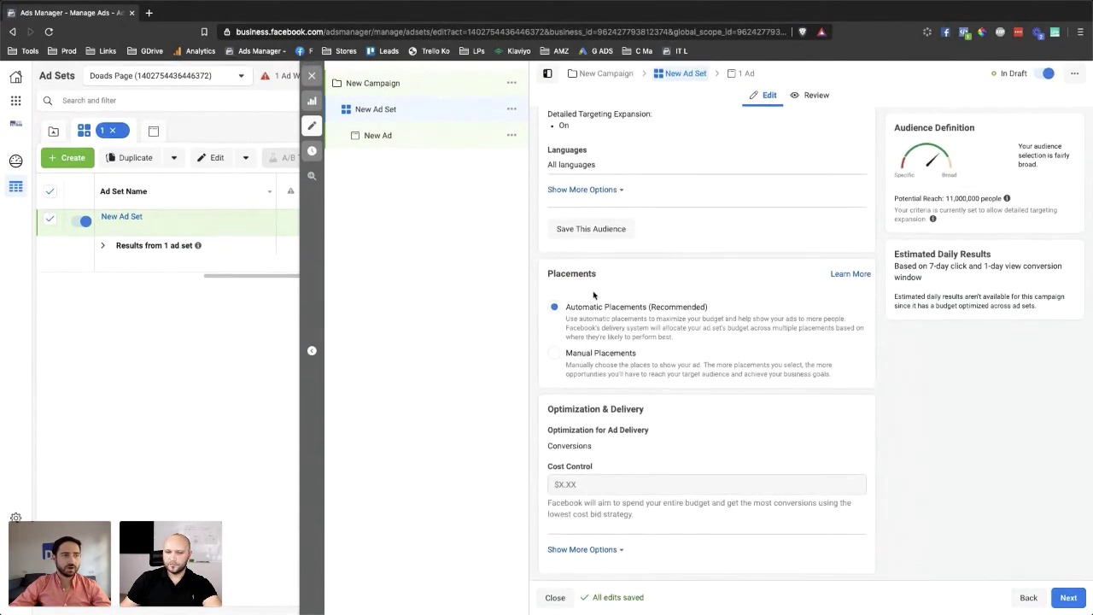
left_click_drag(712, 308, 568, 312)
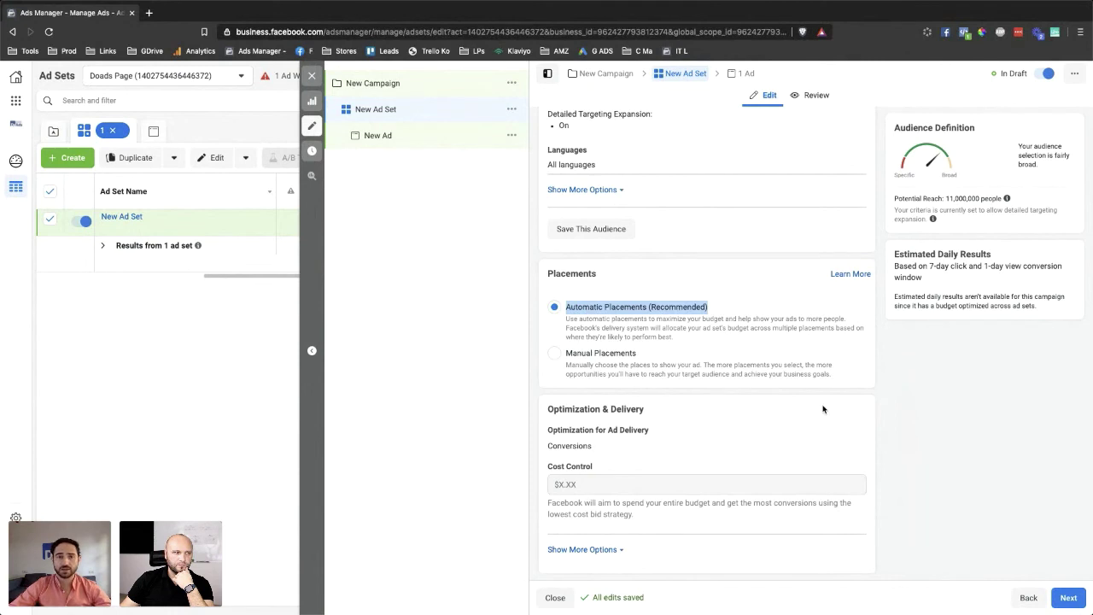
left_click(567, 357)
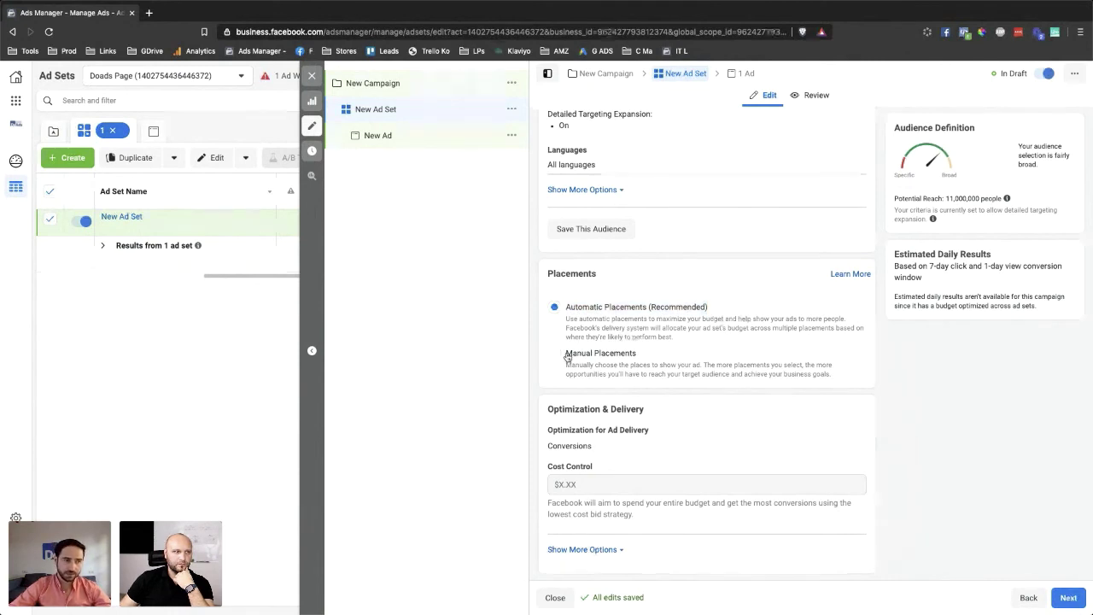
left_click(568, 357)
scroll(615, 376, "down", 1)
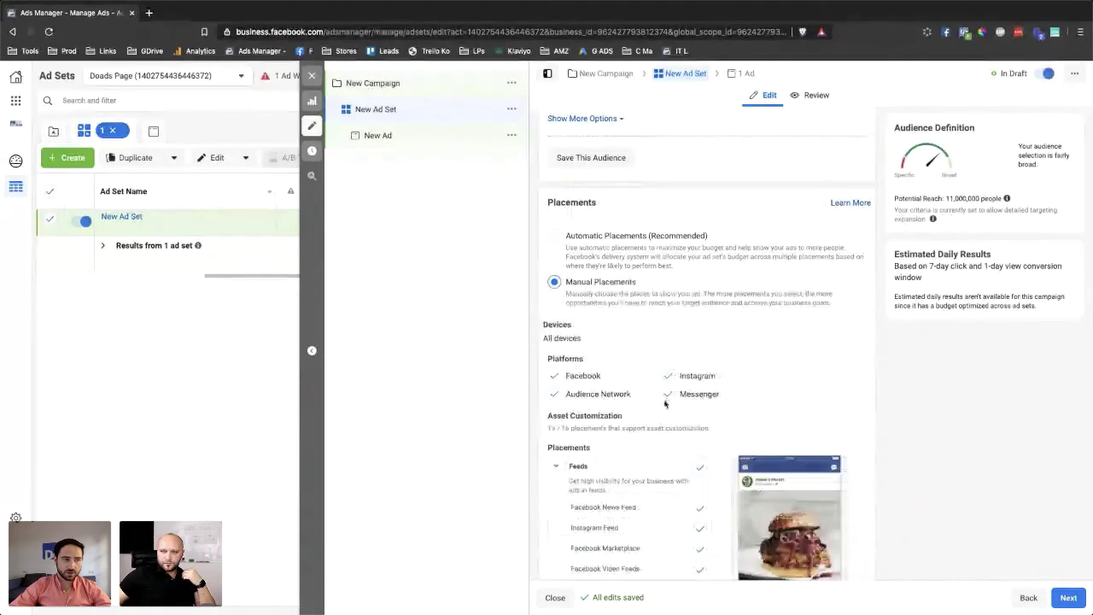
left_click(554, 376)
left_click(557, 394)
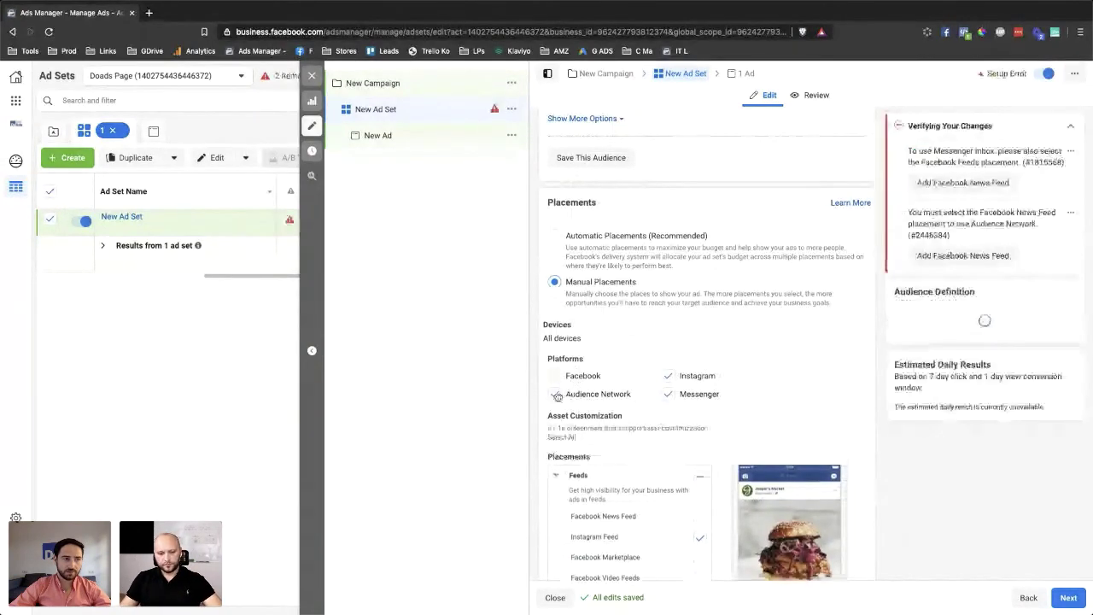
left_click(668, 396)
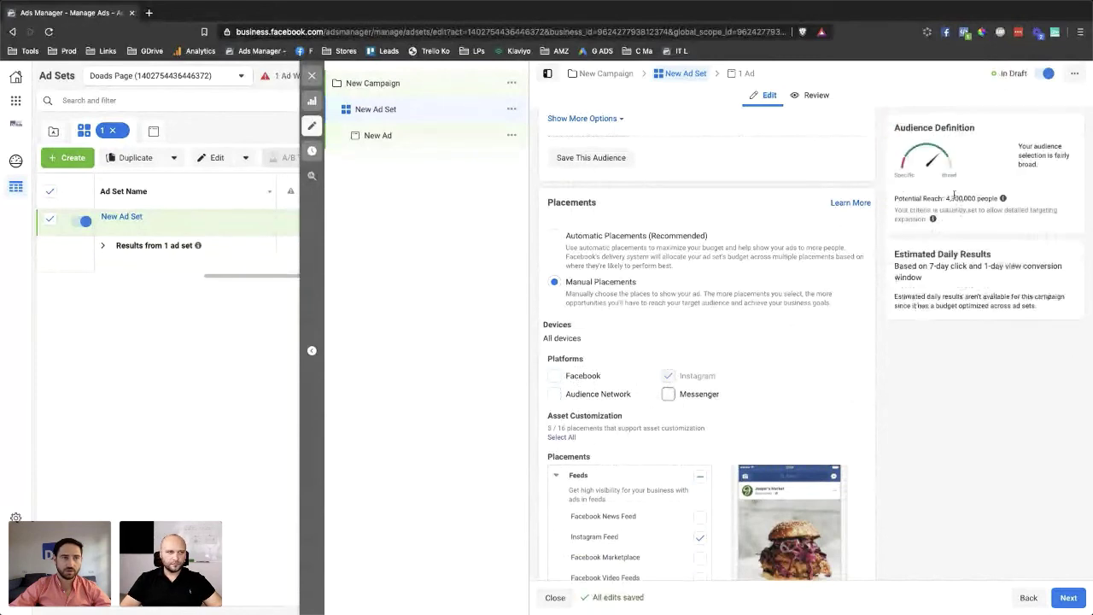
- Review the potential reach and the recommended Instagram media formats, and exclude Instagram Stories from the ad set's placements
left_click_drag(944, 198, 976, 198)
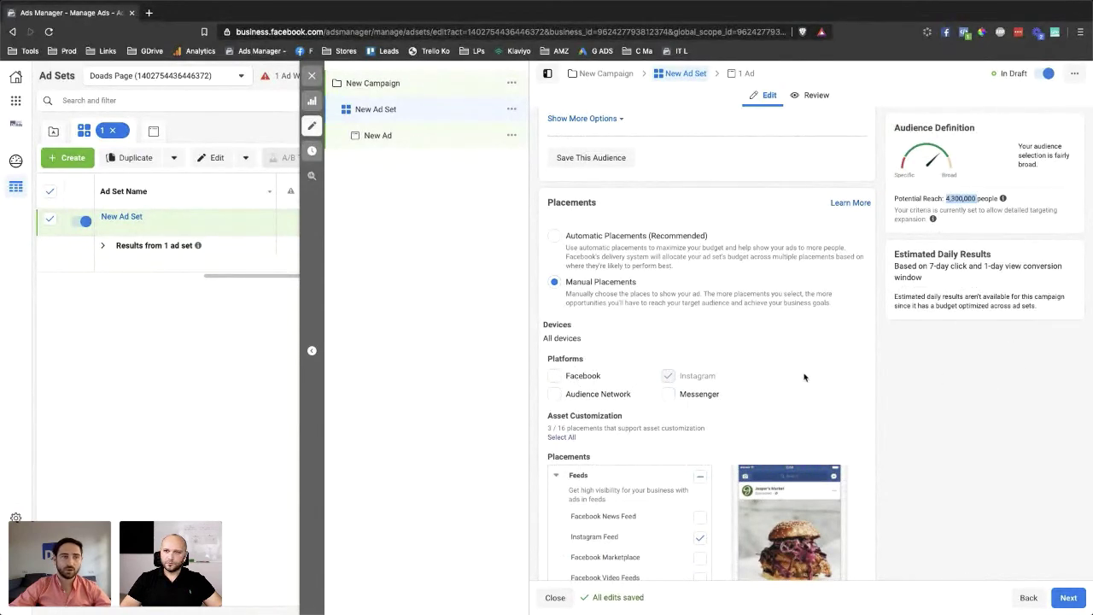
scroll(804, 376, "down", 5)
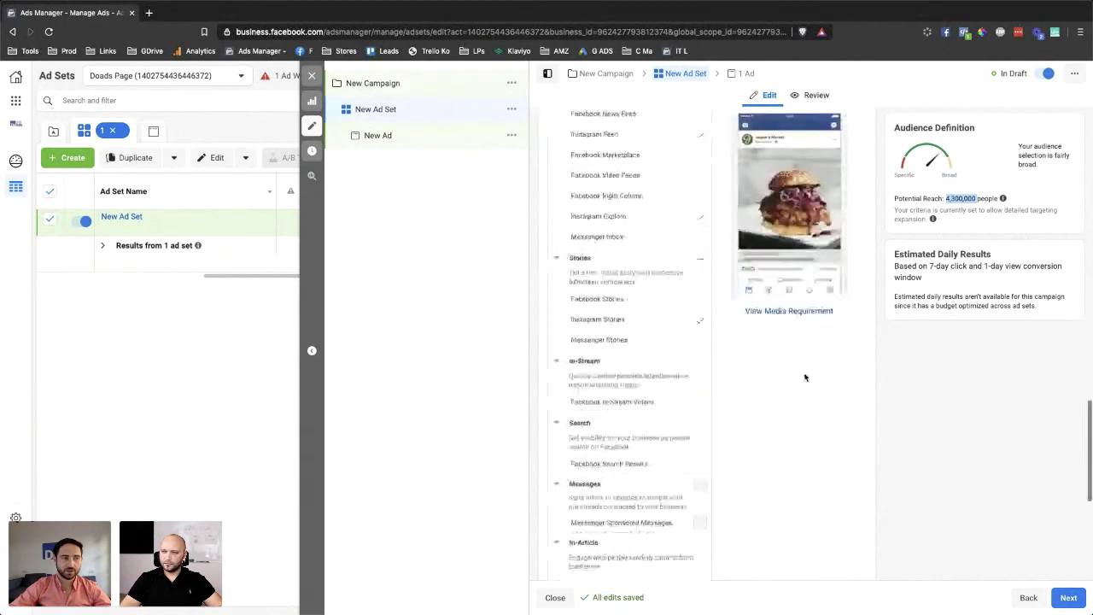
scroll(804, 377, "up", 3)
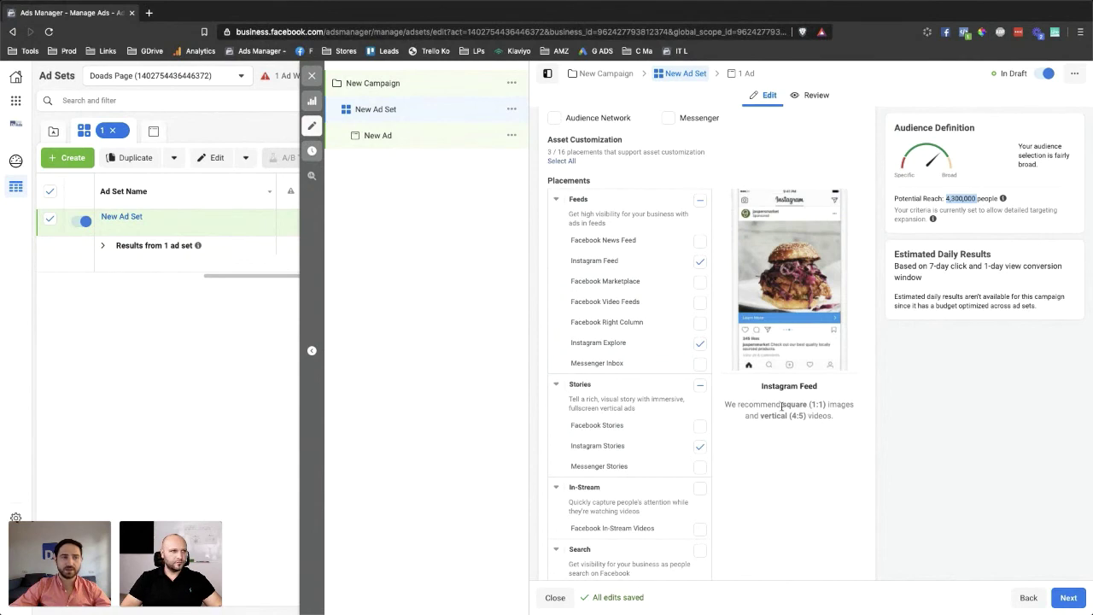
left_click_drag(781, 405, 828, 405)
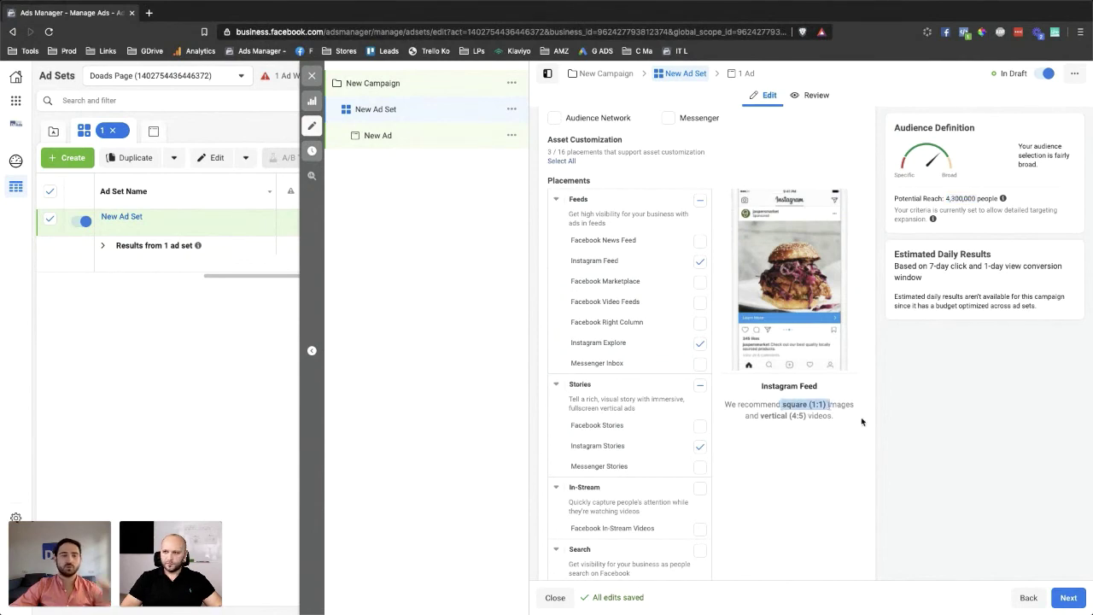
left_click(795, 417)
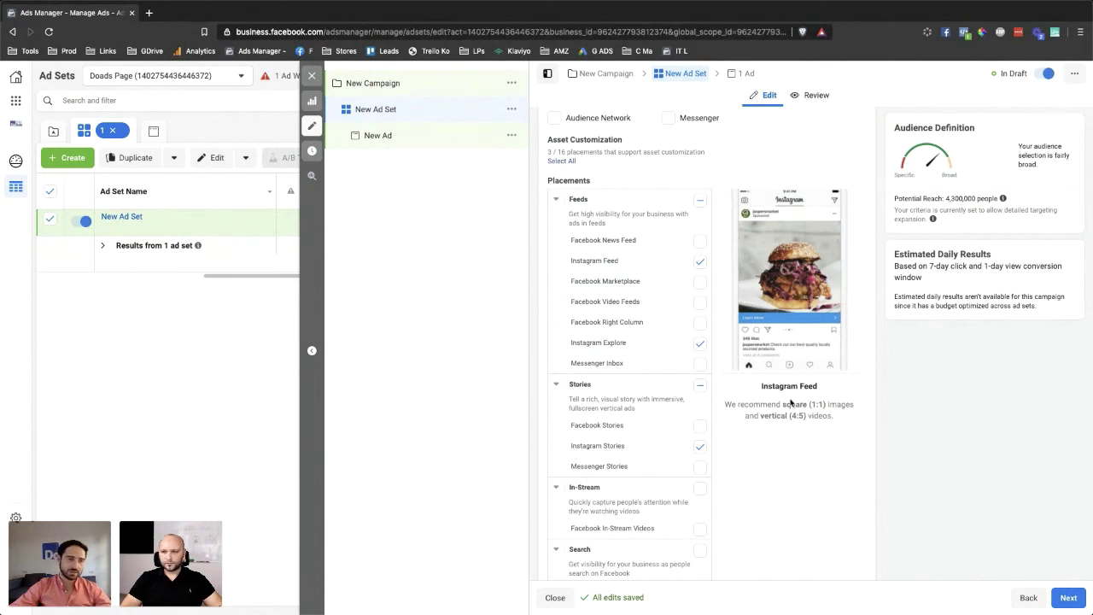
left_click_drag(807, 404, 826, 405)
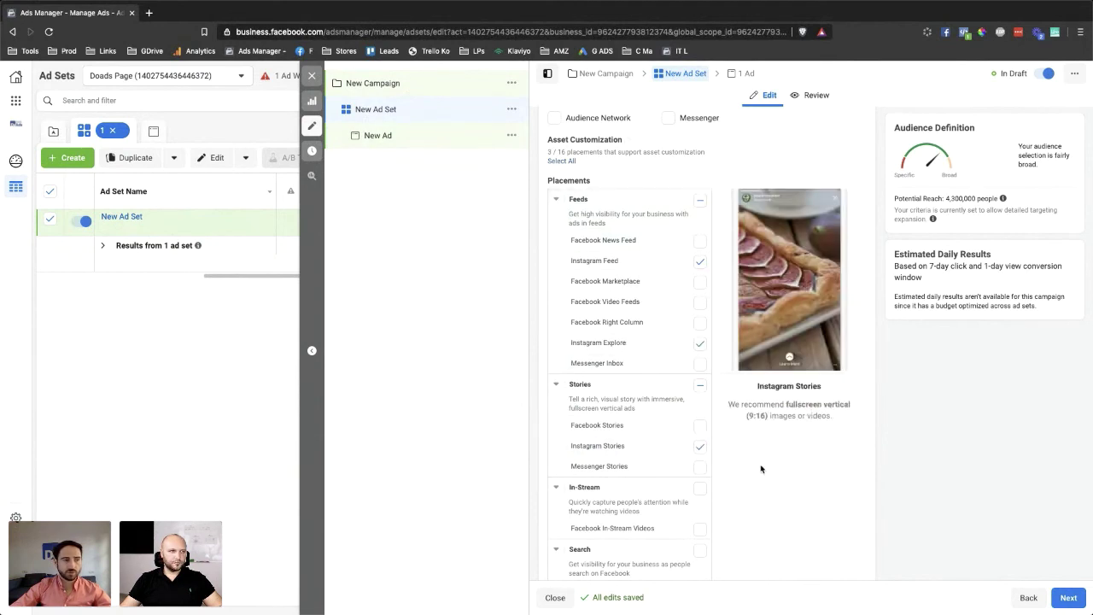
left_click(700, 447)
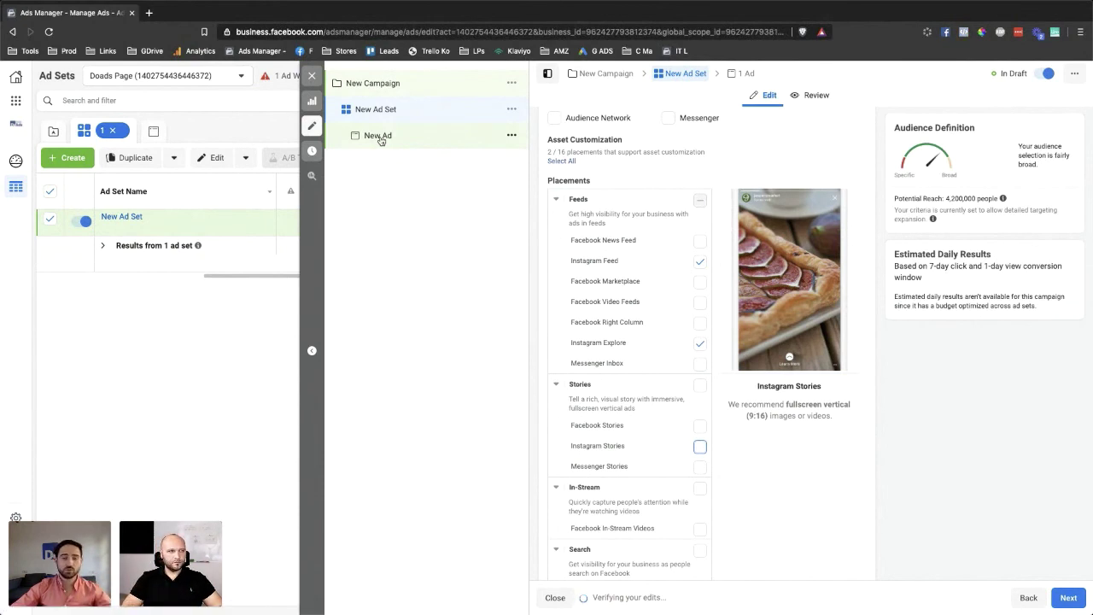
- Open the new ad and set its Instagram account to doads2
left_click(379, 137)
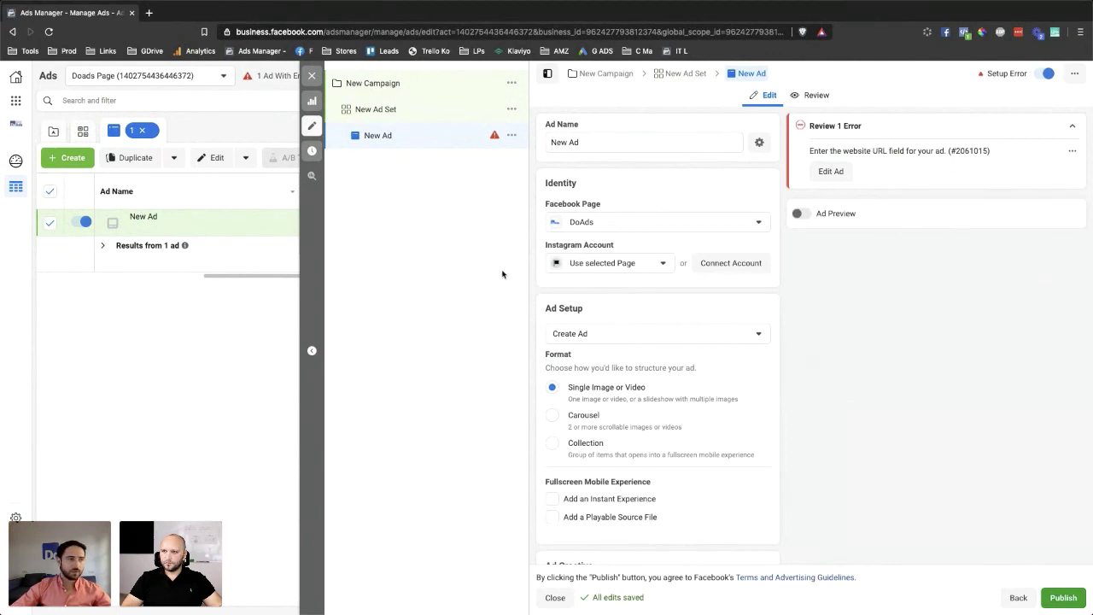
left_click(663, 264)
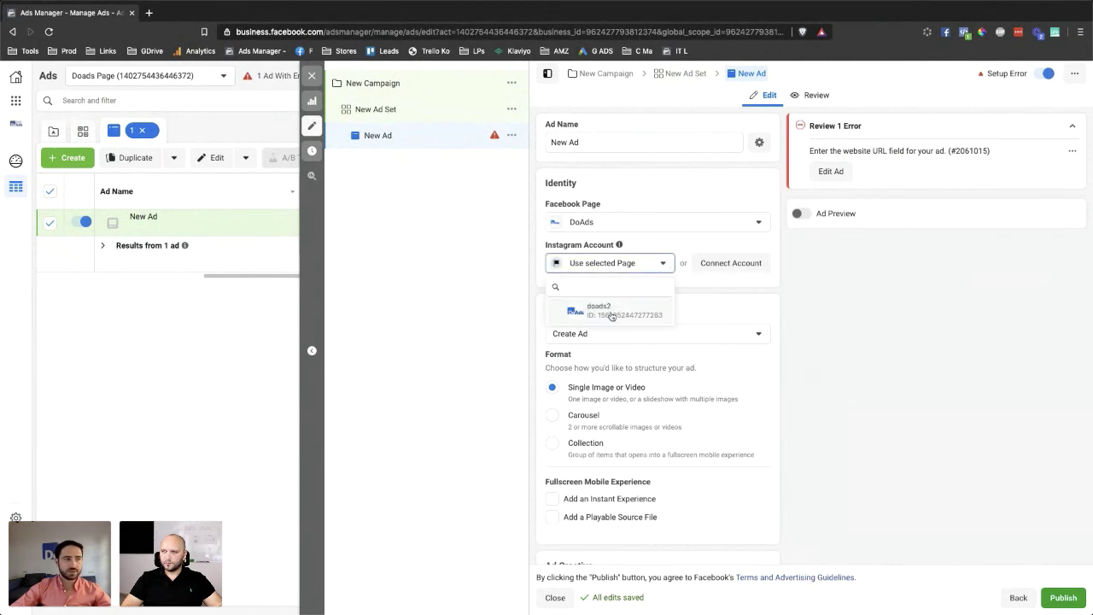
left_click(622, 312)
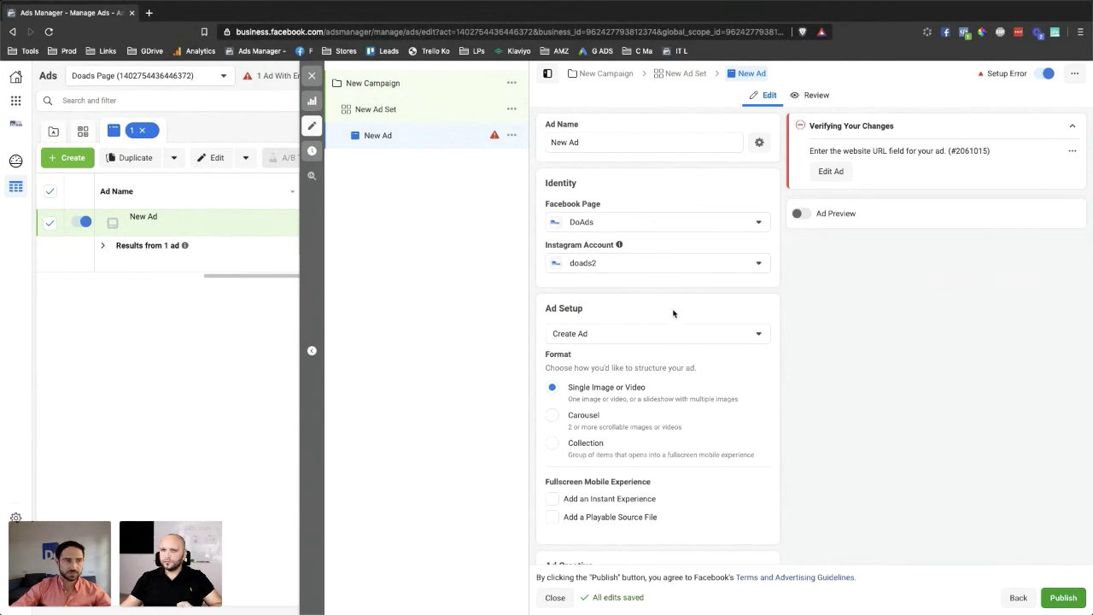
scroll(673, 314, "down", 2)
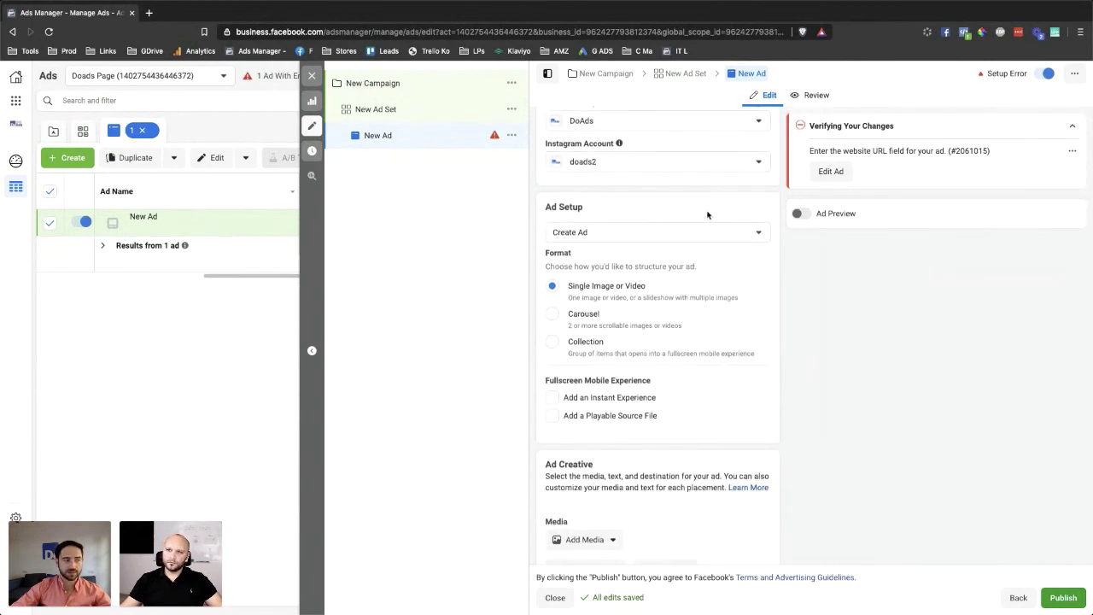
scroll(610, 252, "up", 1)
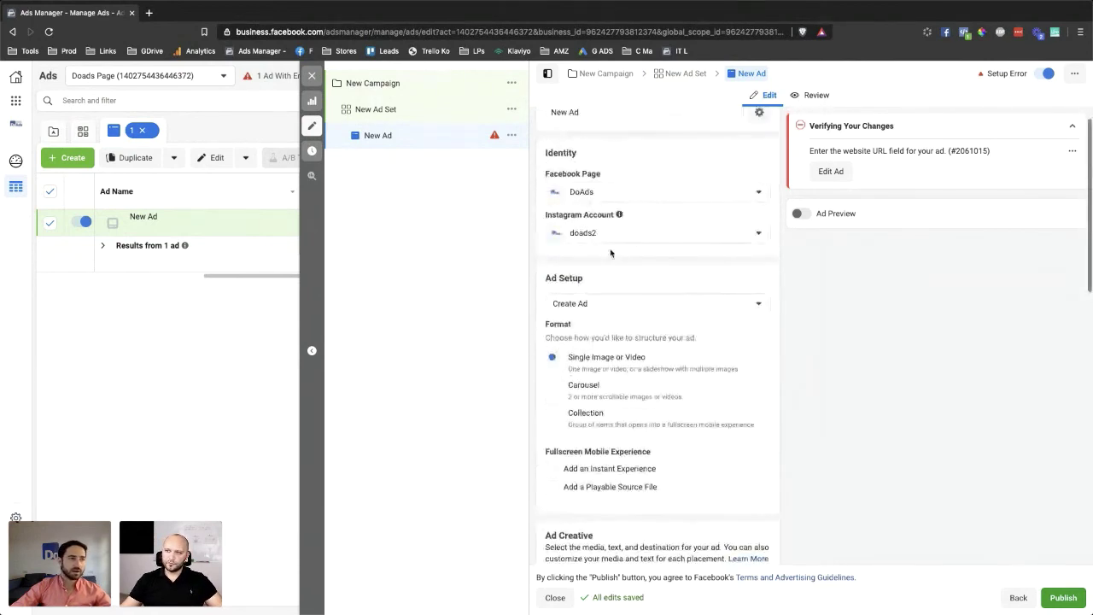
- Review the ad setup options and set the ad to use an existing post
left_click(755, 308)
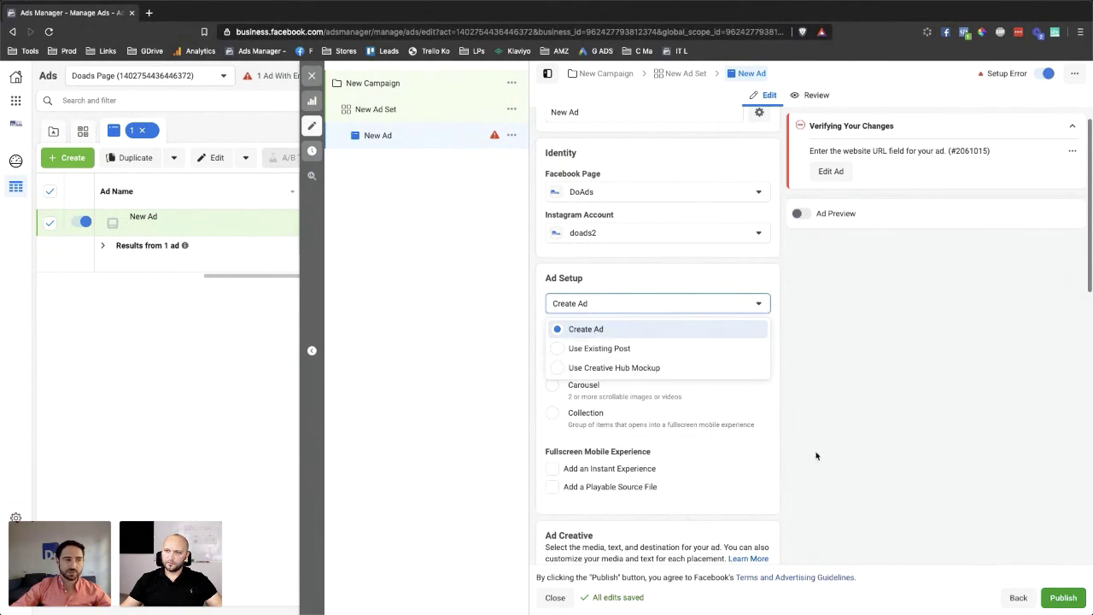
left_click(691, 390)
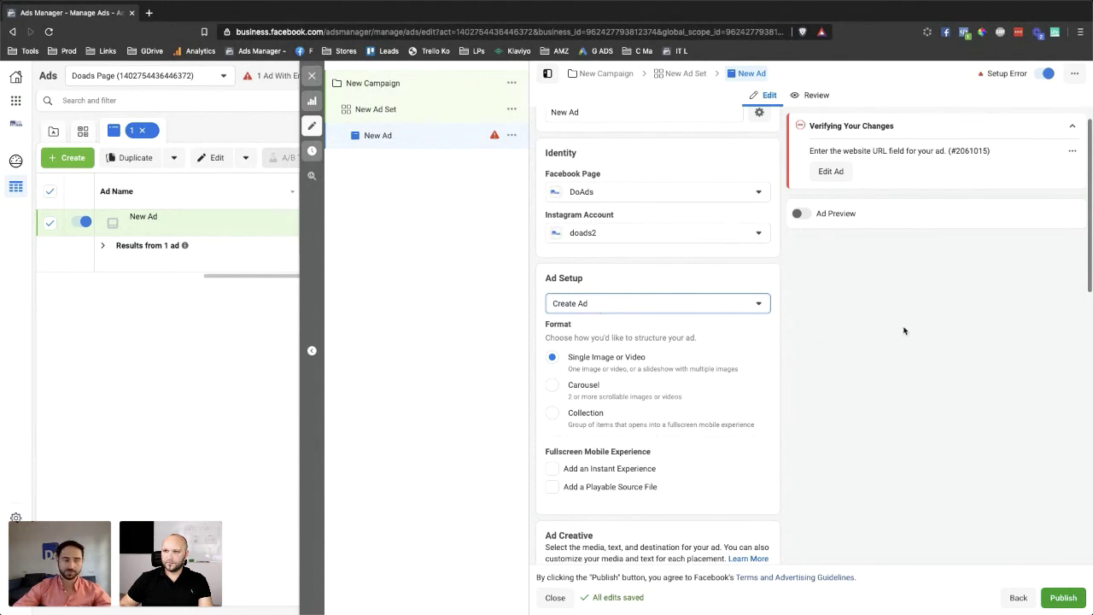
left_click(753, 307)
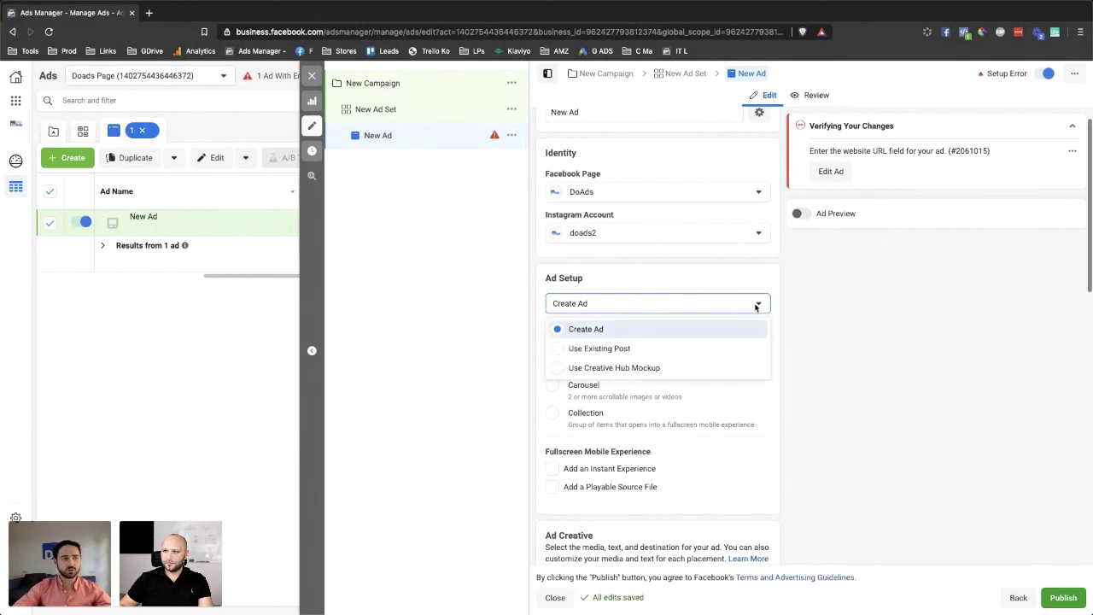
left_click(611, 350)
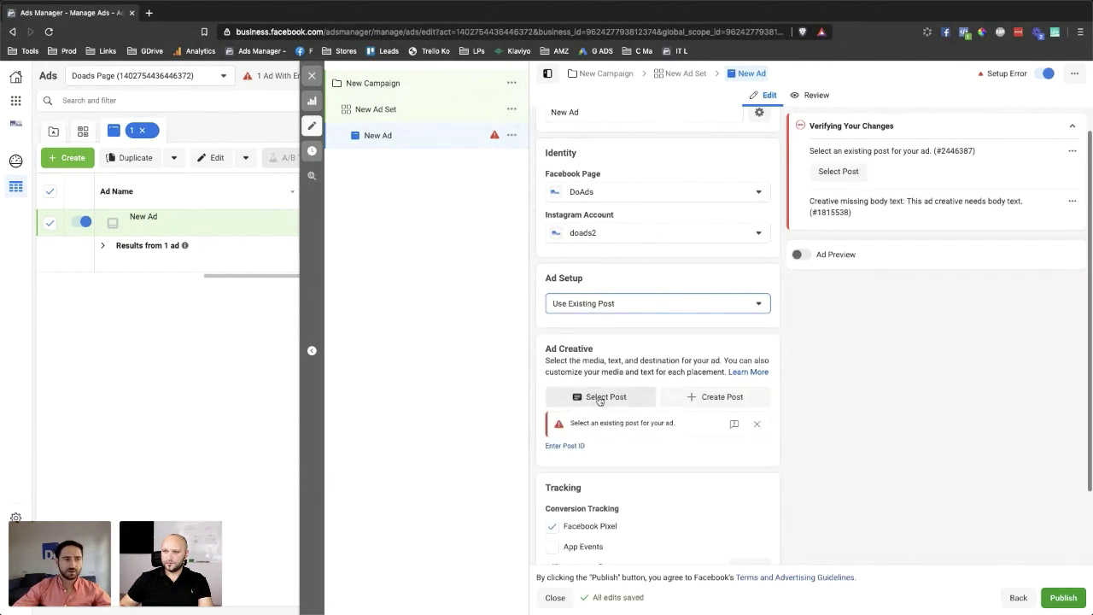
- Select the Oct 16, 2020 Instagram feed post "Update nou la Messenger" for the ad and turn on the ad preview
left_click(600, 398)
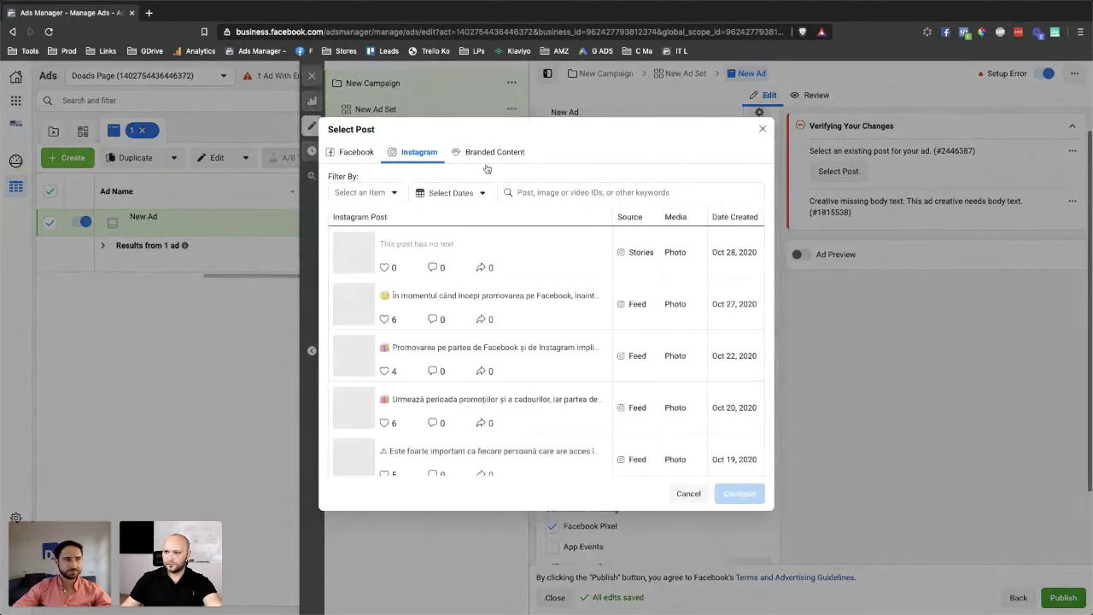
scroll(465, 313, "down", 1)
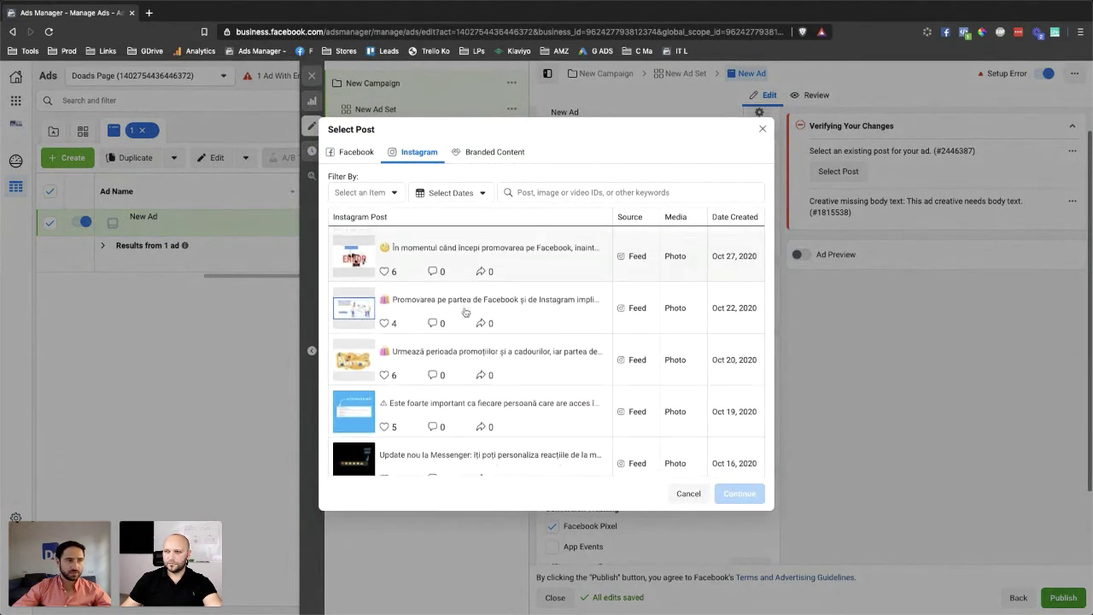
scroll(466, 313, "down", 1)
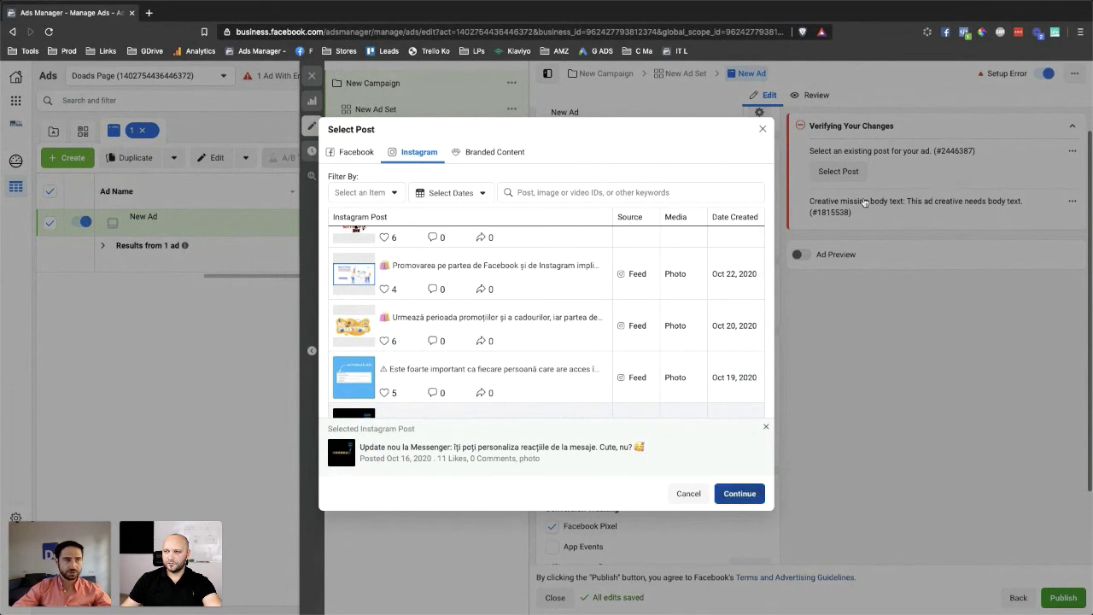
left_click(815, 265)
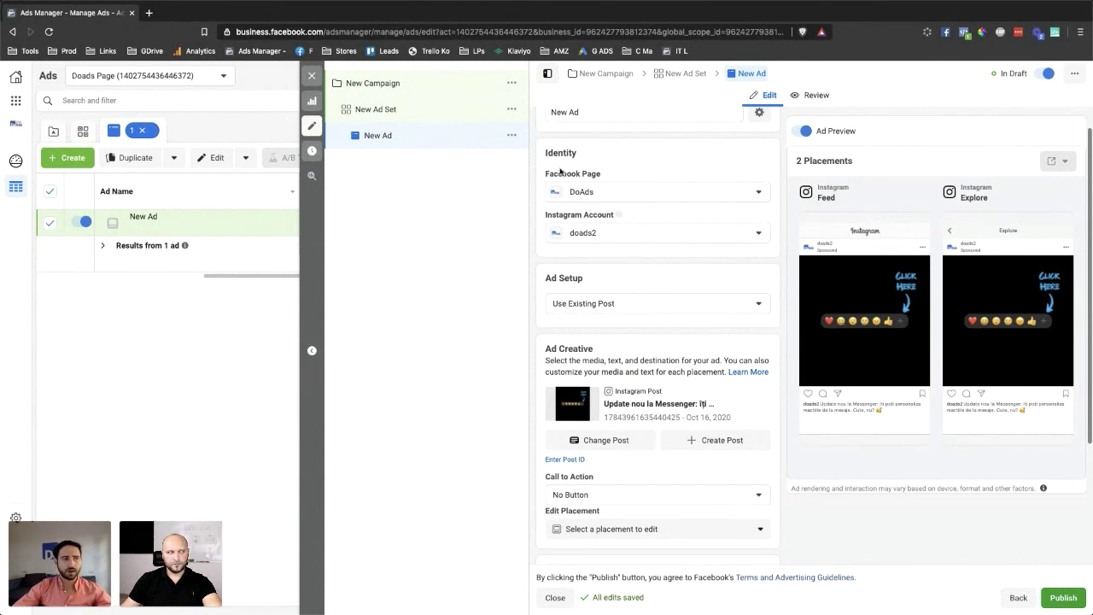
- Return to the new ad set and set its conversion event to Purchase
left_click(407, 111)
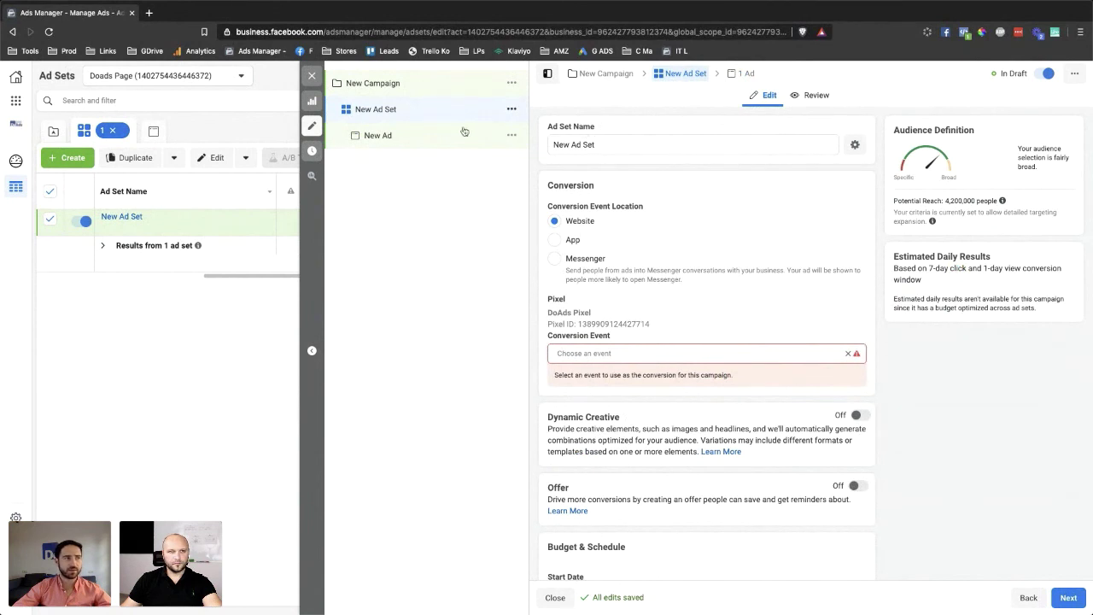
left_click(640, 353)
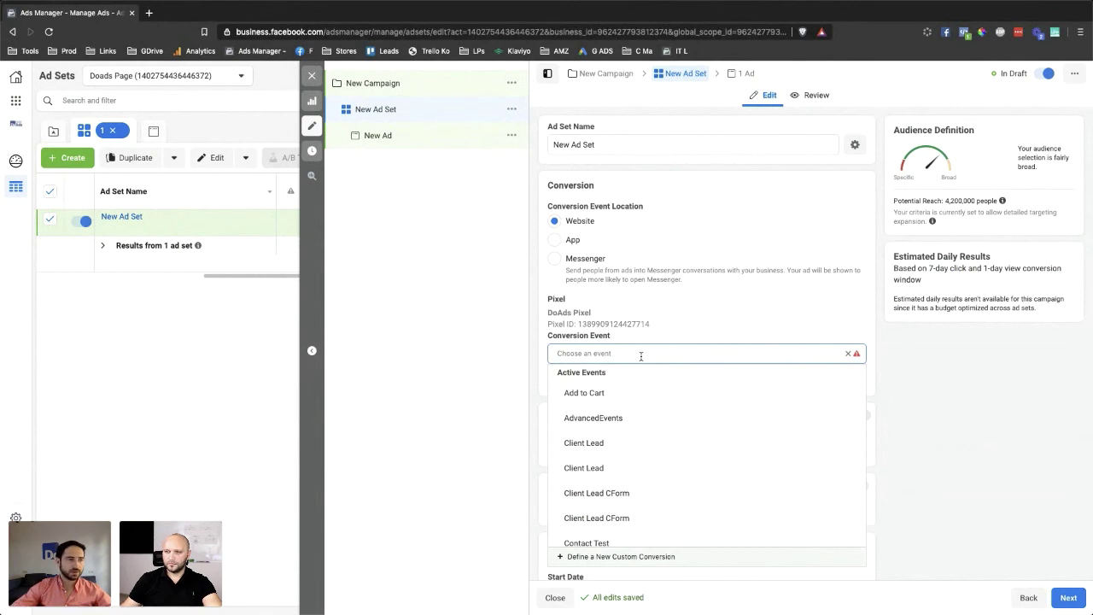
type("purch")
mouse_move(600, 394)
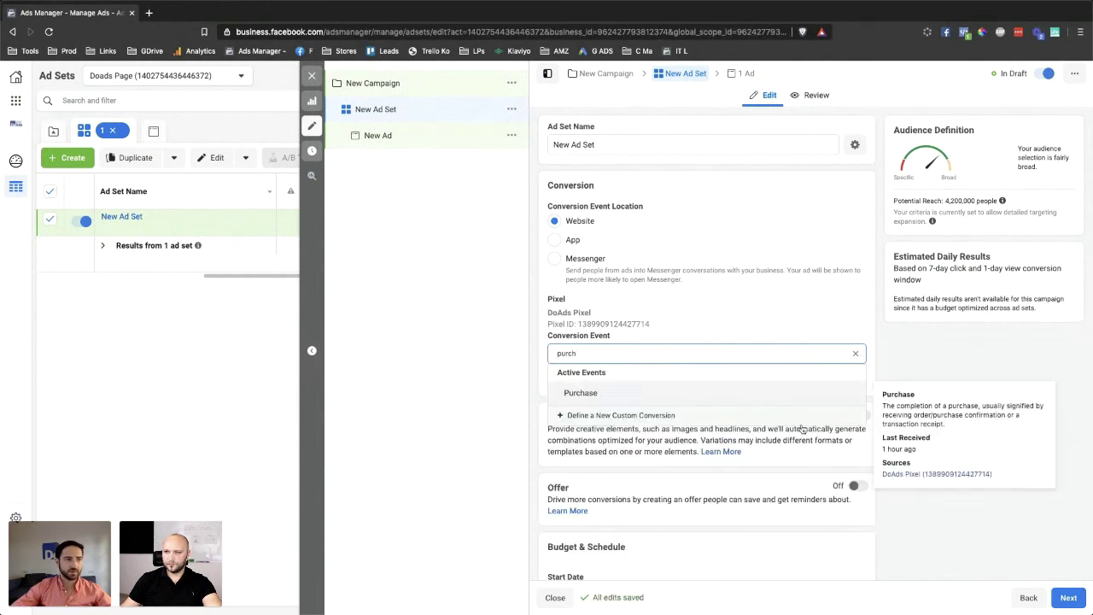
key("Return")
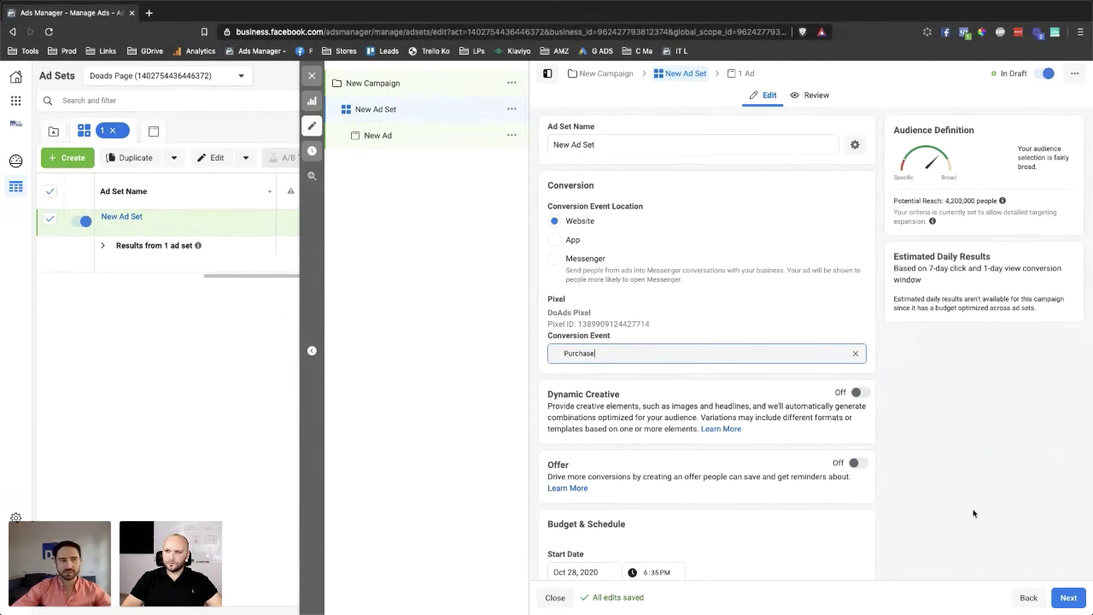
- Switch the ad set's placements to Instagram Stories only, excluding Instagram Feed and Instagram Explore
scroll(809, 427, "down", 2)
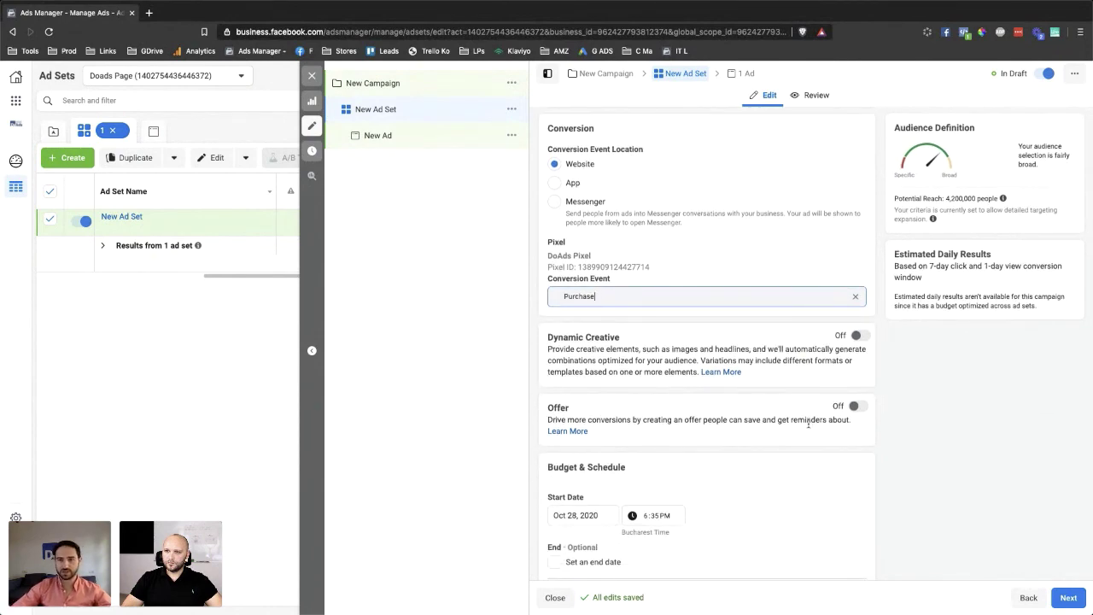
scroll(782, 441, "down", 10)
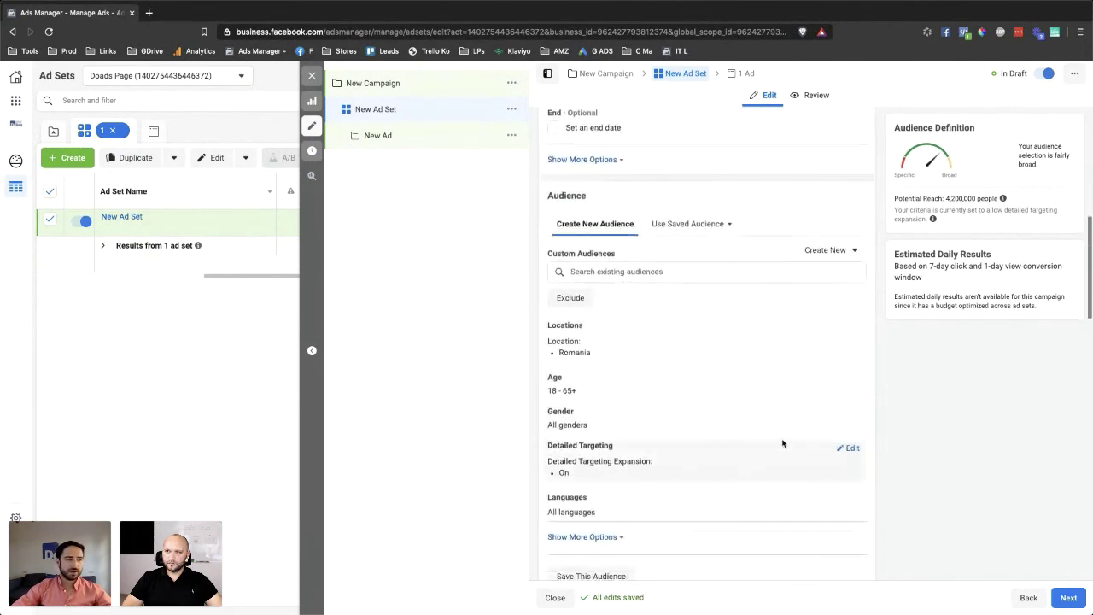
scroll(782, 443, "down", 5)
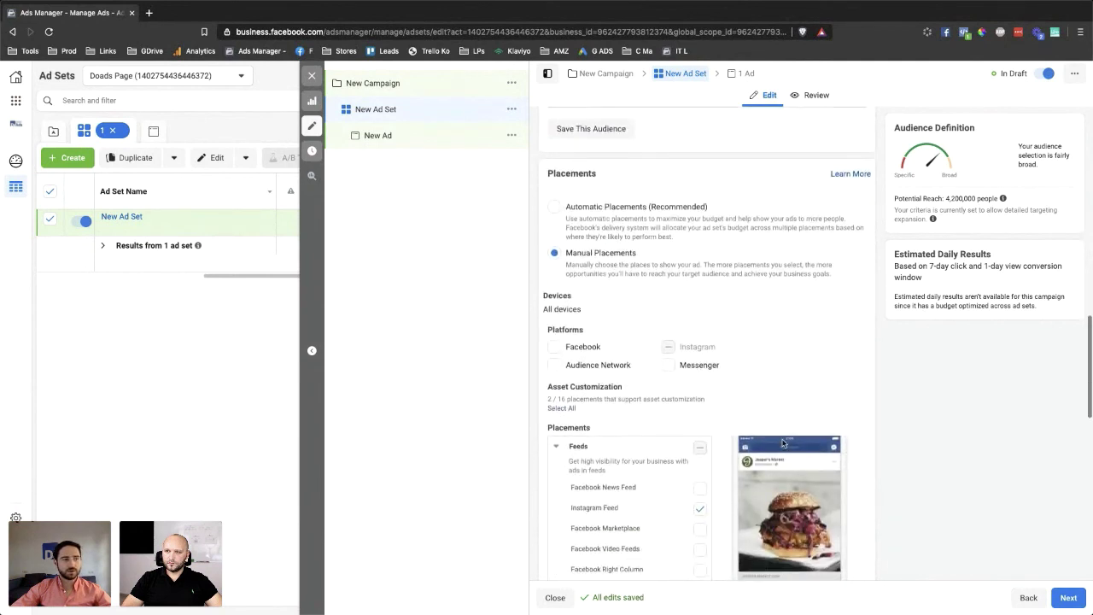
scroll(782, 443, "down", 6)
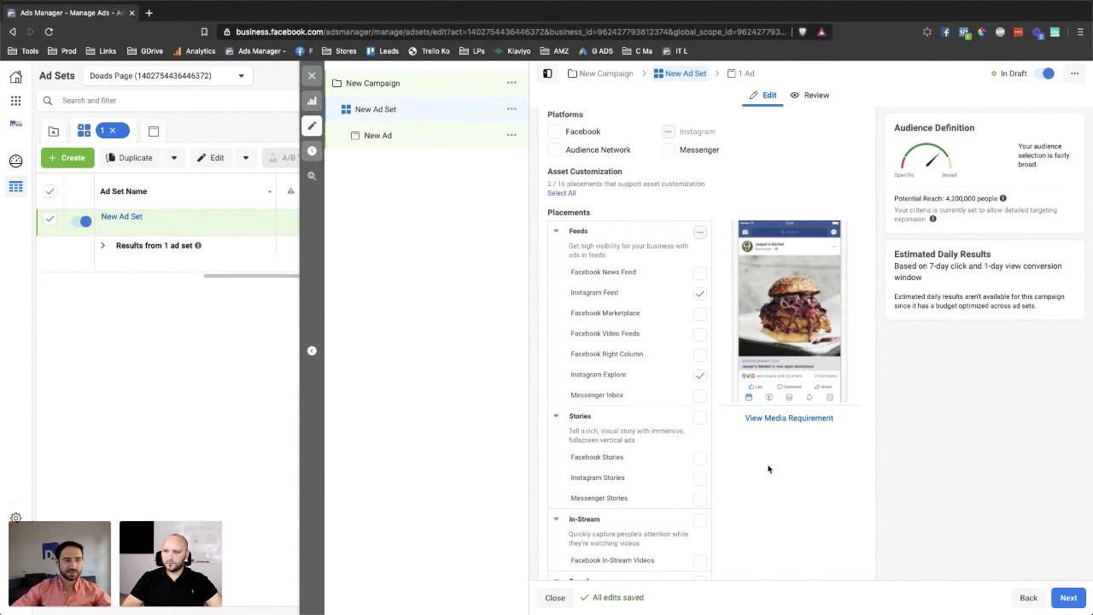
left_click(699, 375)
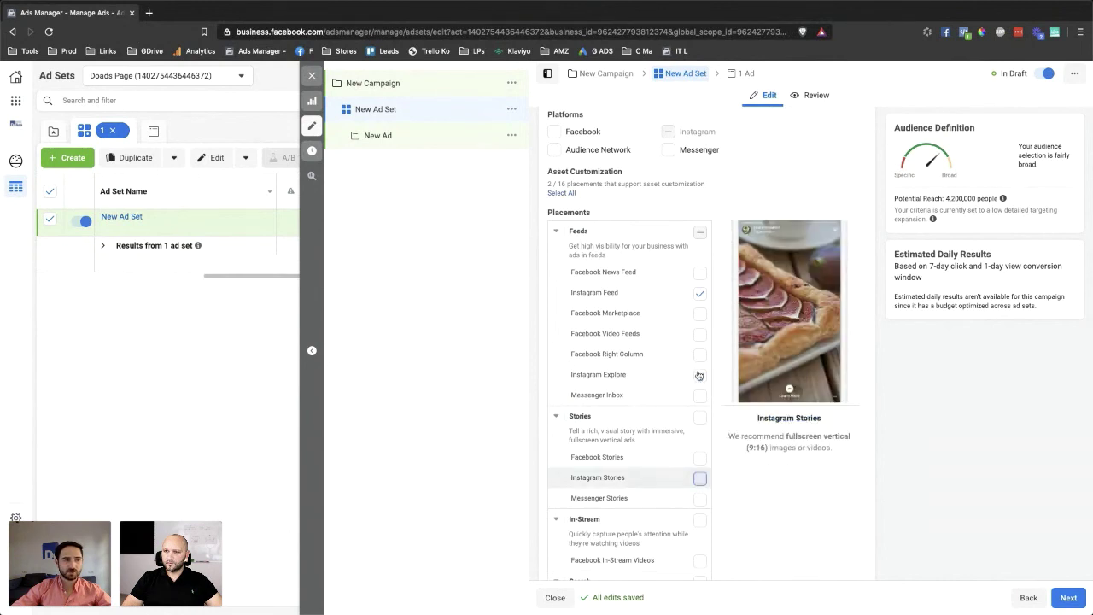
left_click(699, 375)
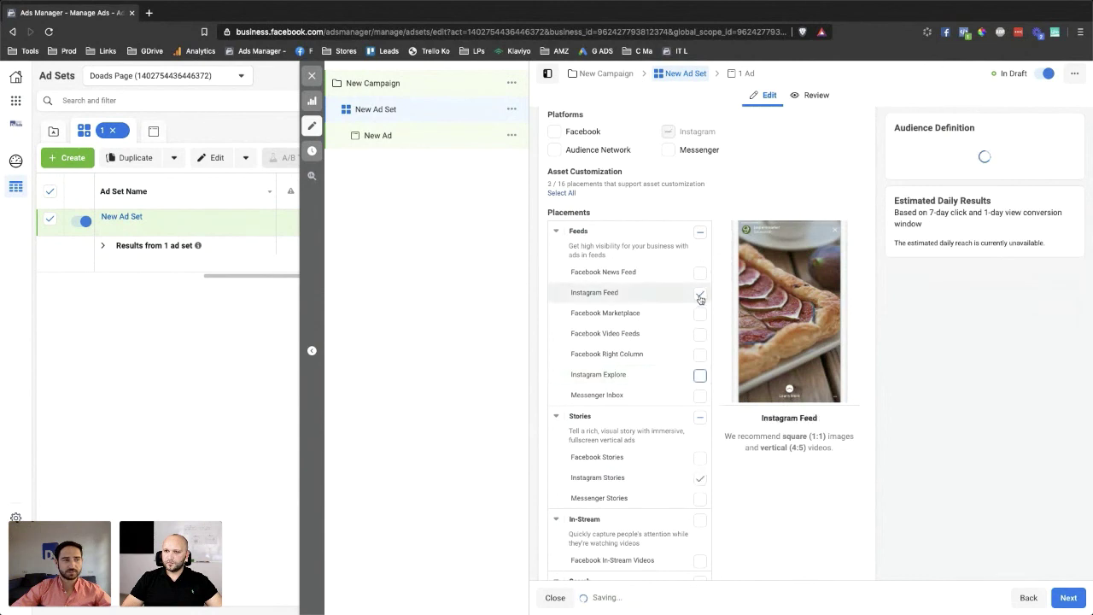
left_click(699, 295)
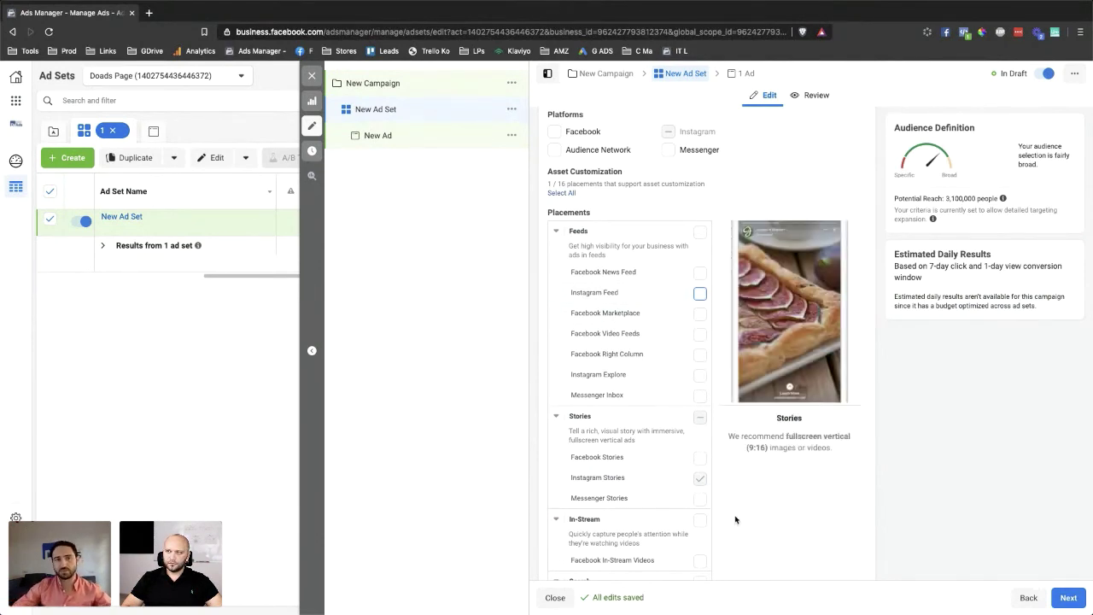
scroll(742, 333, "up", 10)
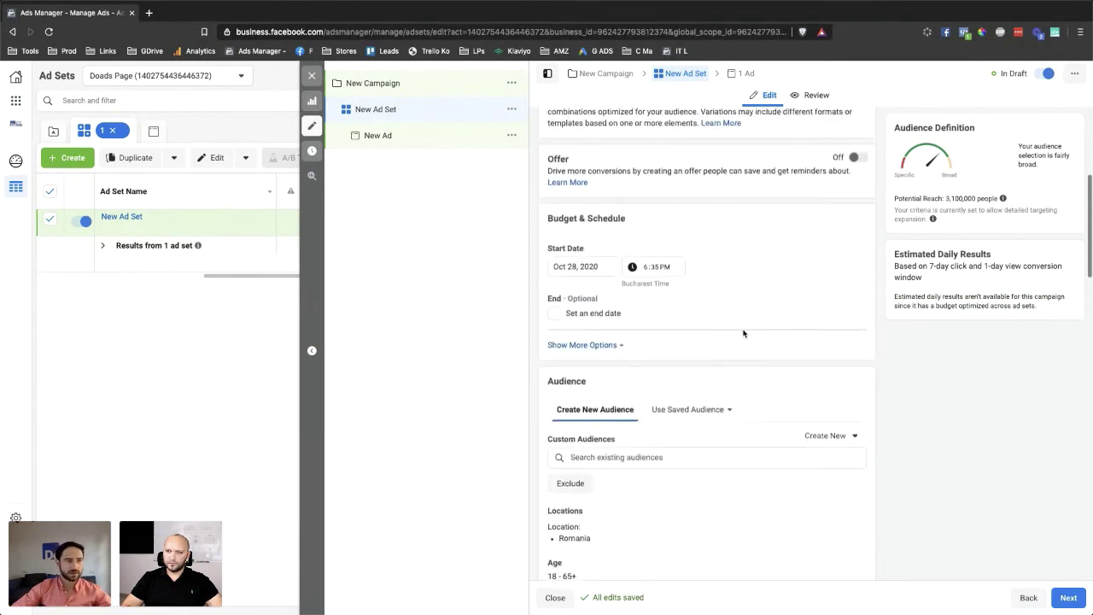
scroll(743, 333, "down", 10)
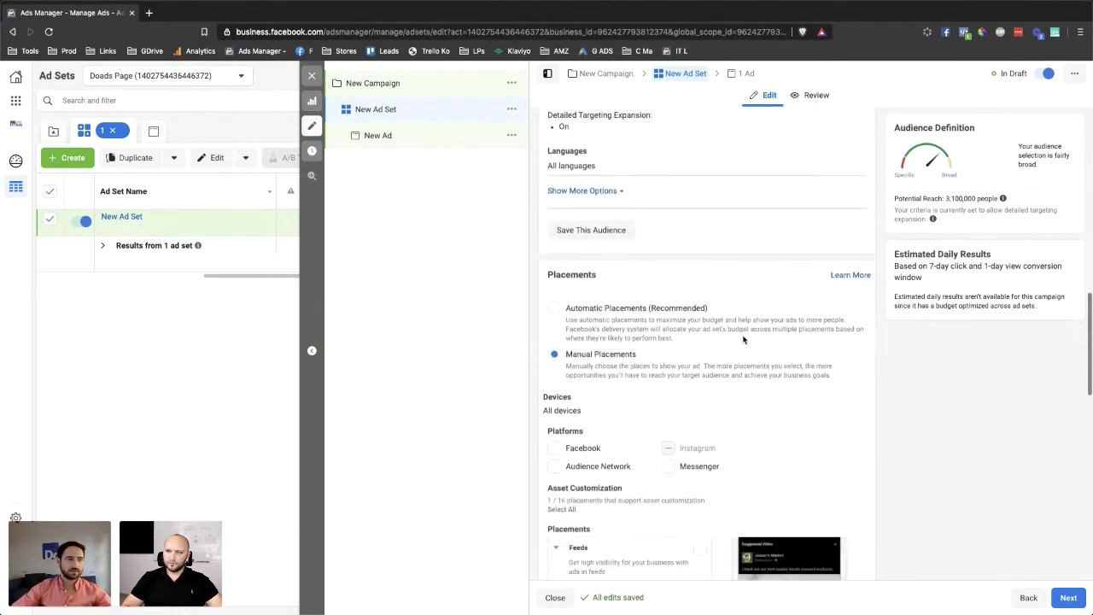
scroll(742, 339, "down", 5)
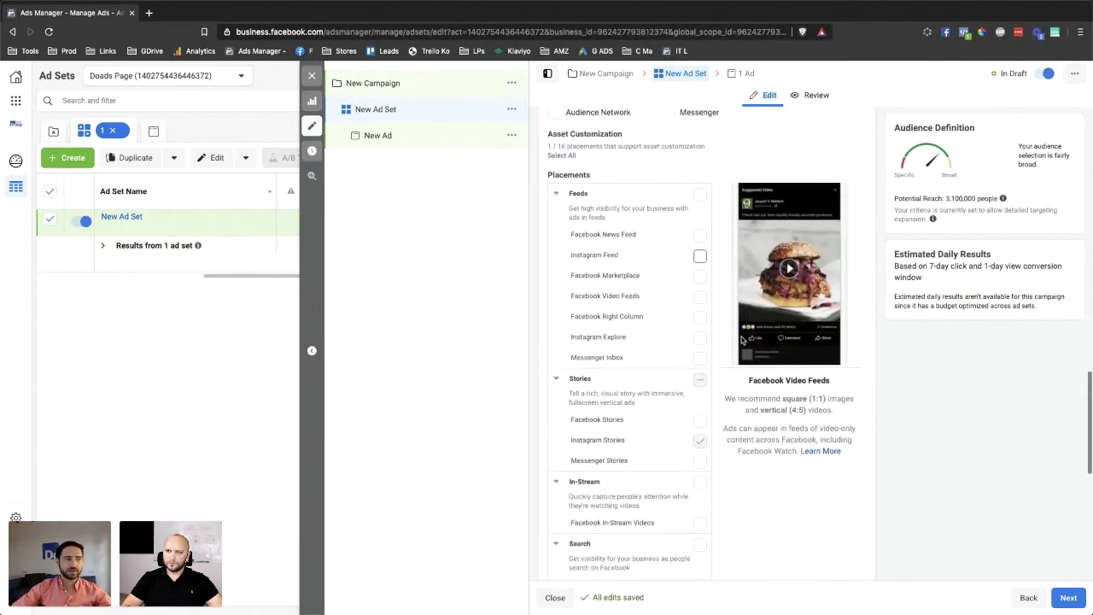
- Check how the selected post previews as an Instagram Story and recheck the ad set's placements
left_click(398, 139)
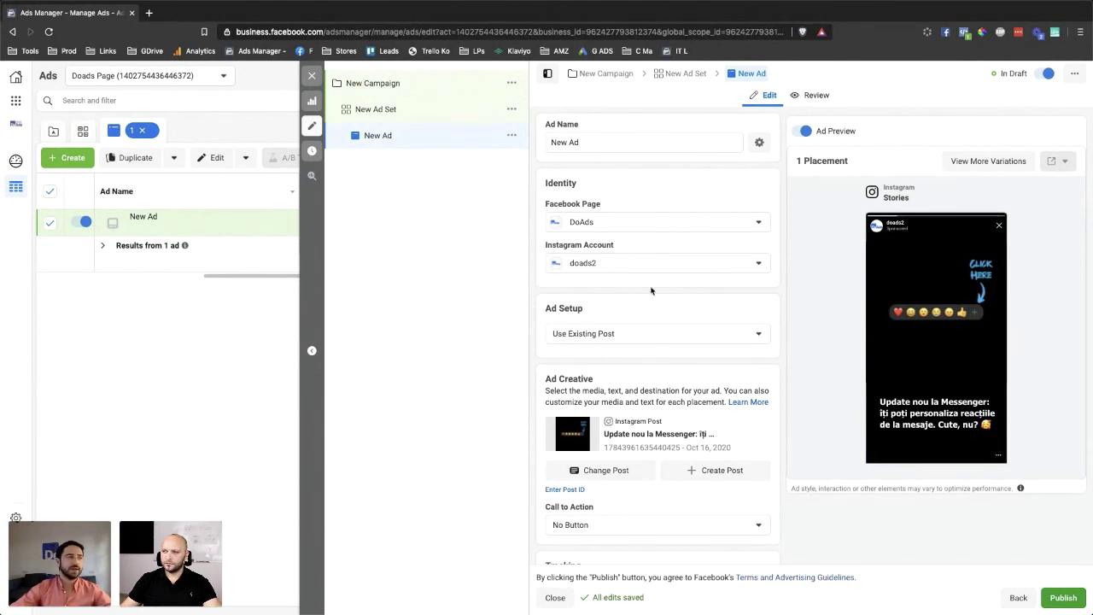
left_click(682, 339)
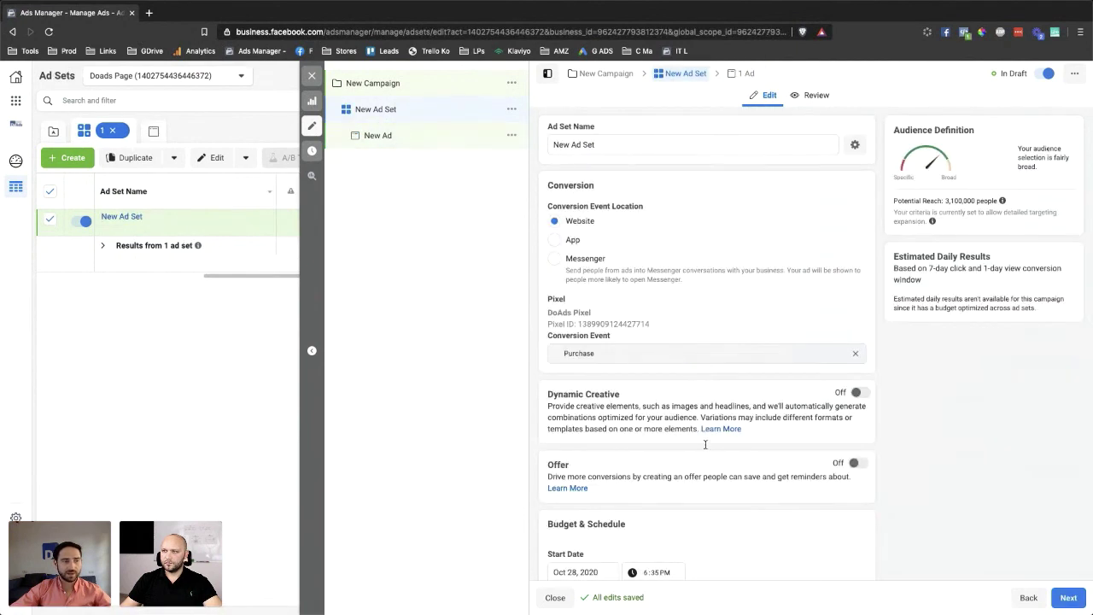
scroll(705, 449, "down", 20)
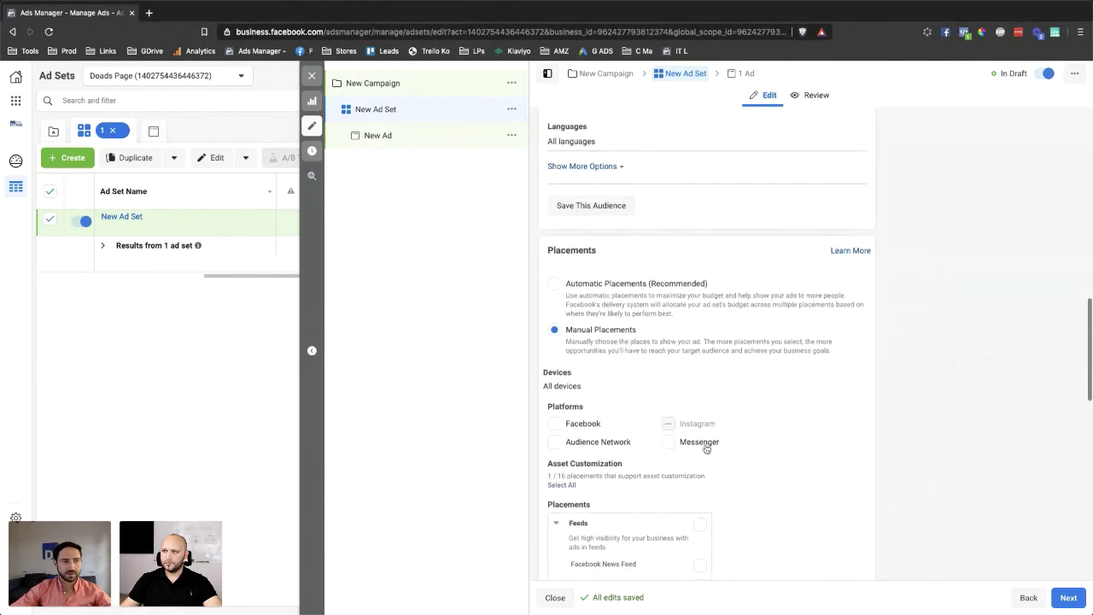
scroll(705, 444, "down", 2)
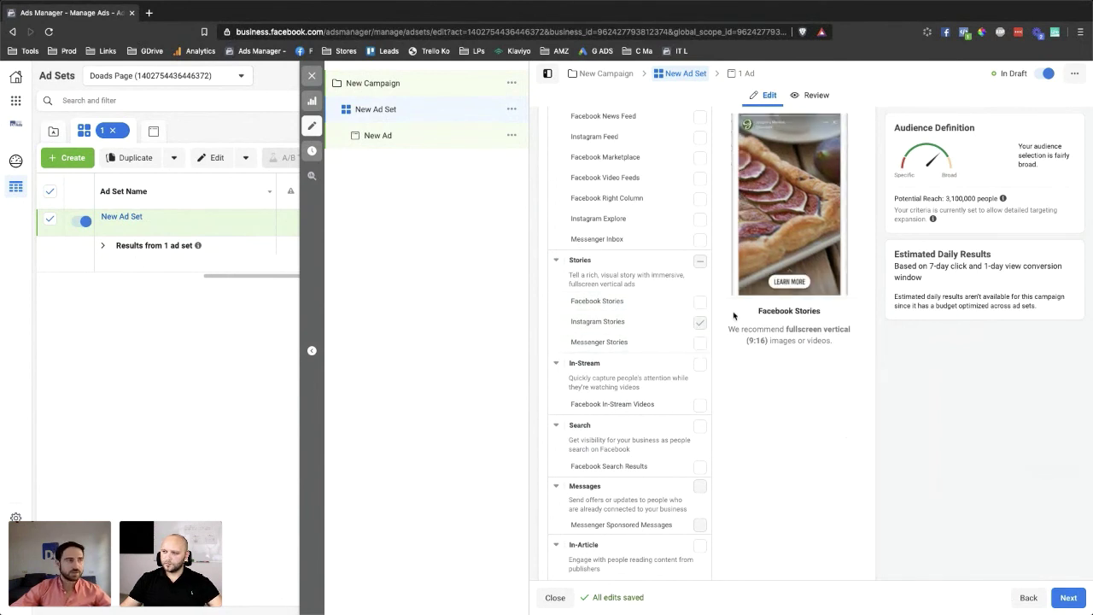
- Replace the ad's existing post with the Instagram Stories photo created on Oct 28, 2020
left_click(385, 139)
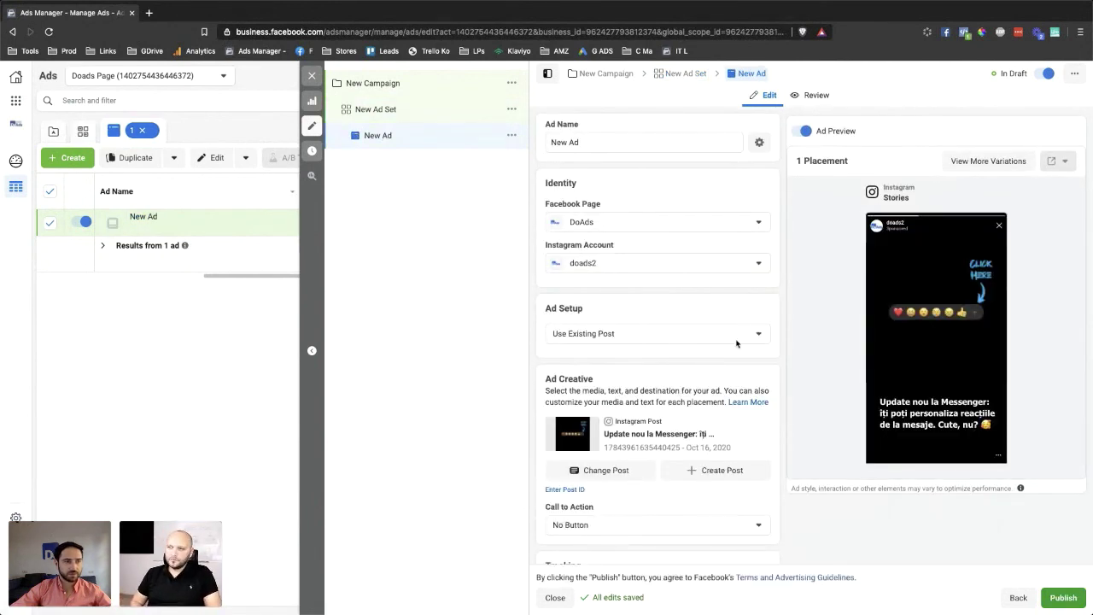
left_click(749, 335)
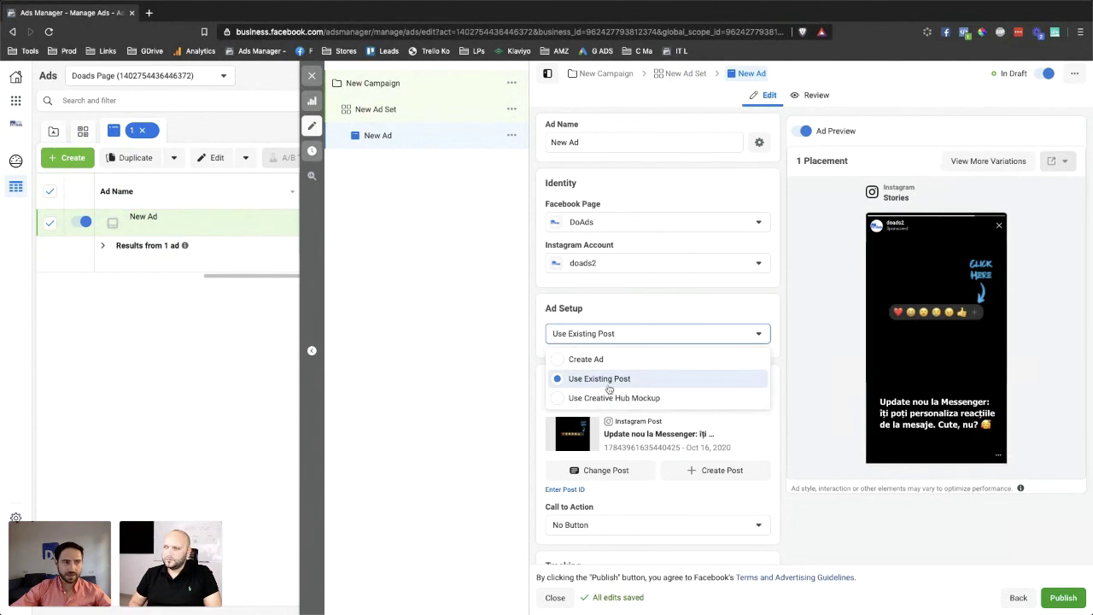
left_click(615, 472)
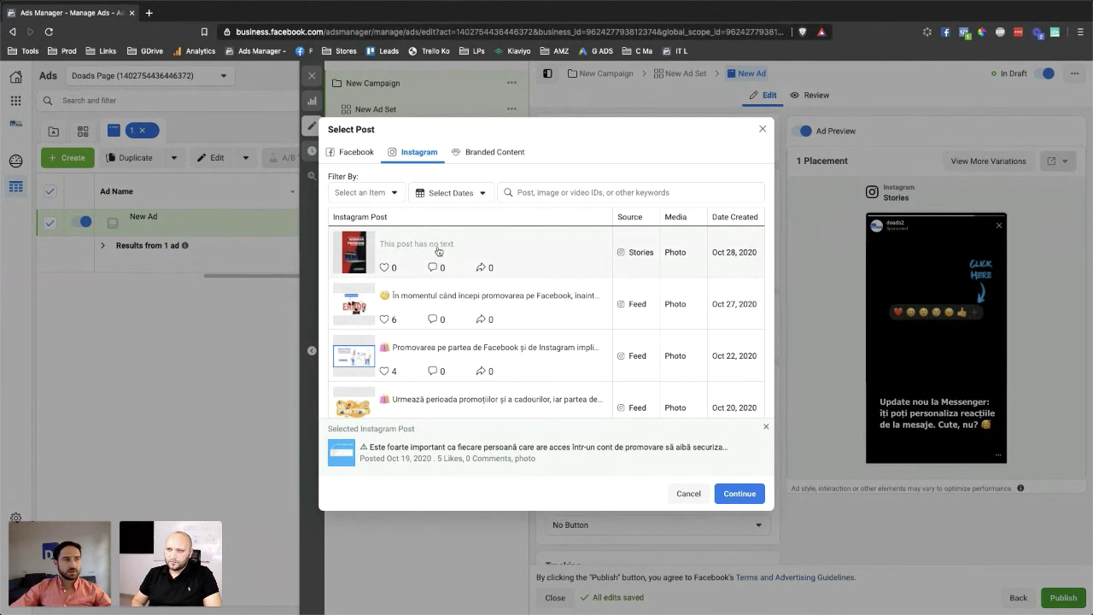
double_click(624, 216)
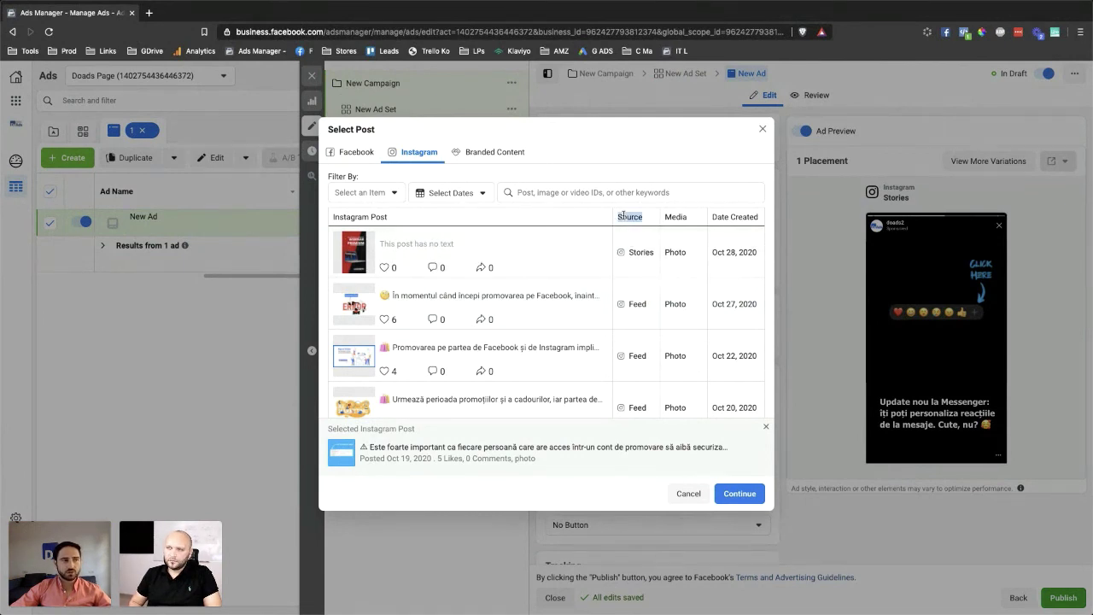
left_click(635, 256)
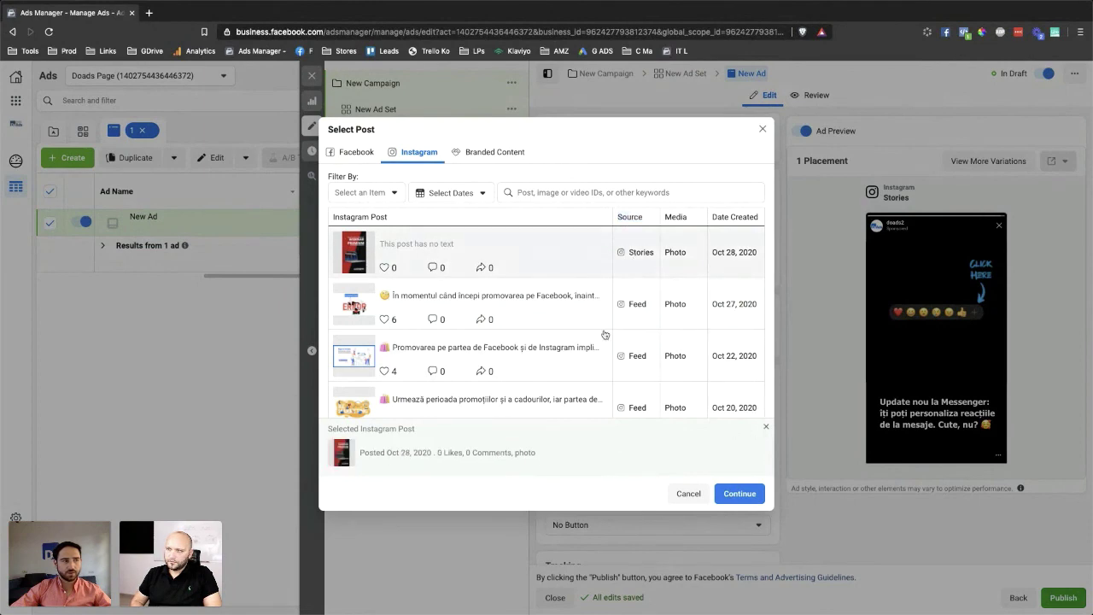
left_click(740, 502)
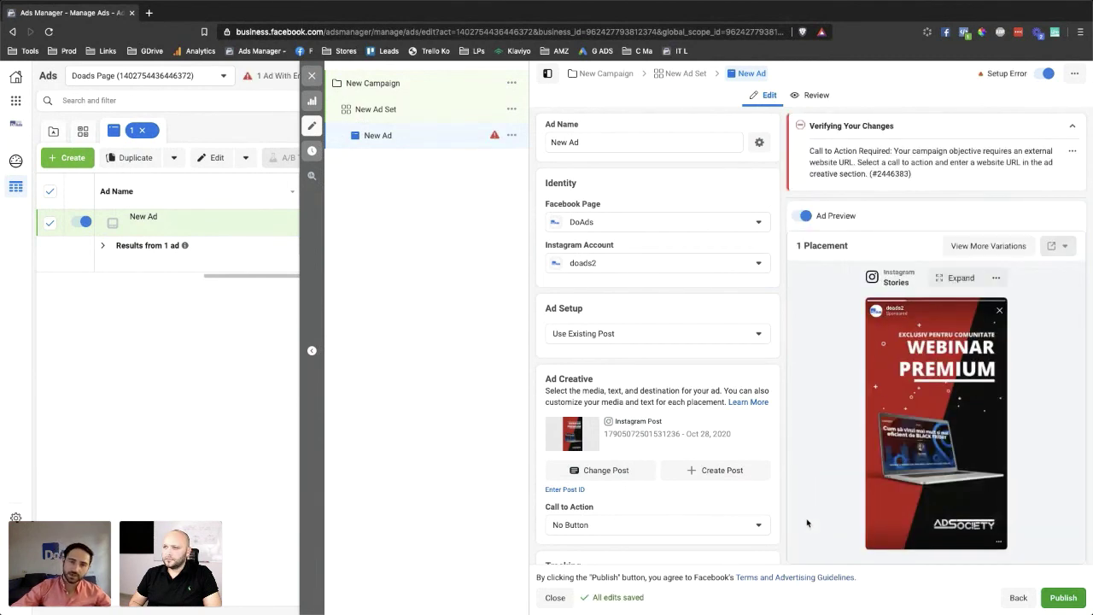
- Change the ad setup from using an existing post to Create Ad
scroll(914, 275, "down", 3)
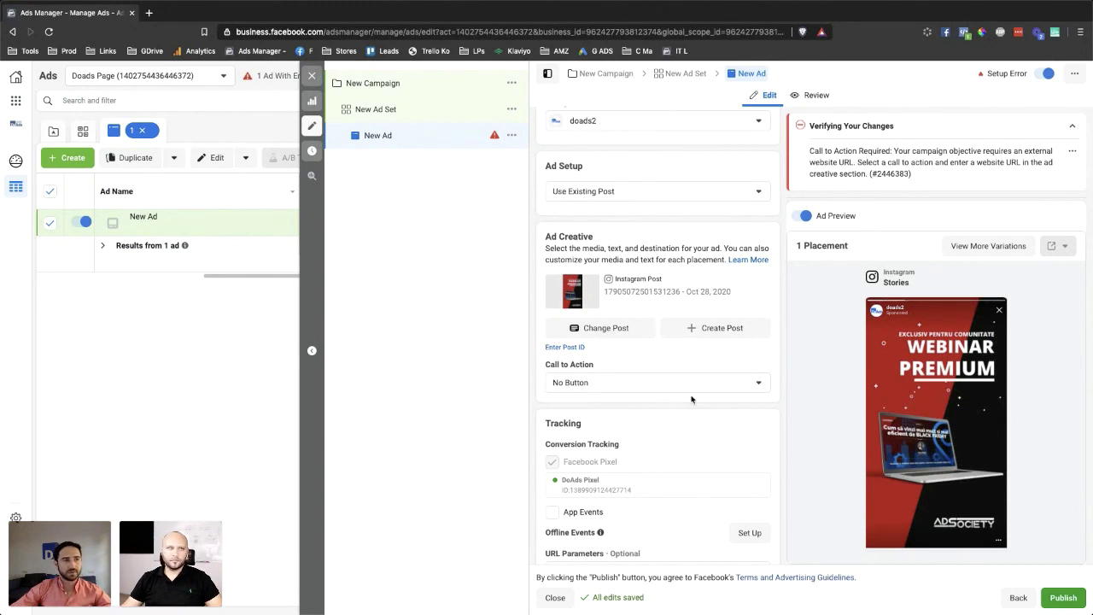
left_click(755, 198)
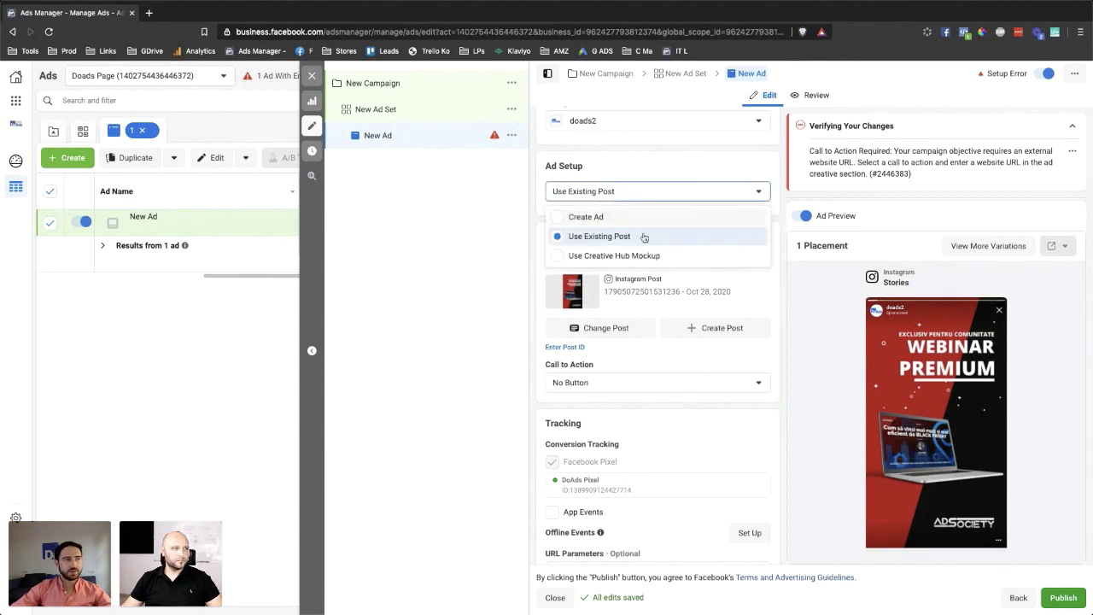
left_click(603, 220)
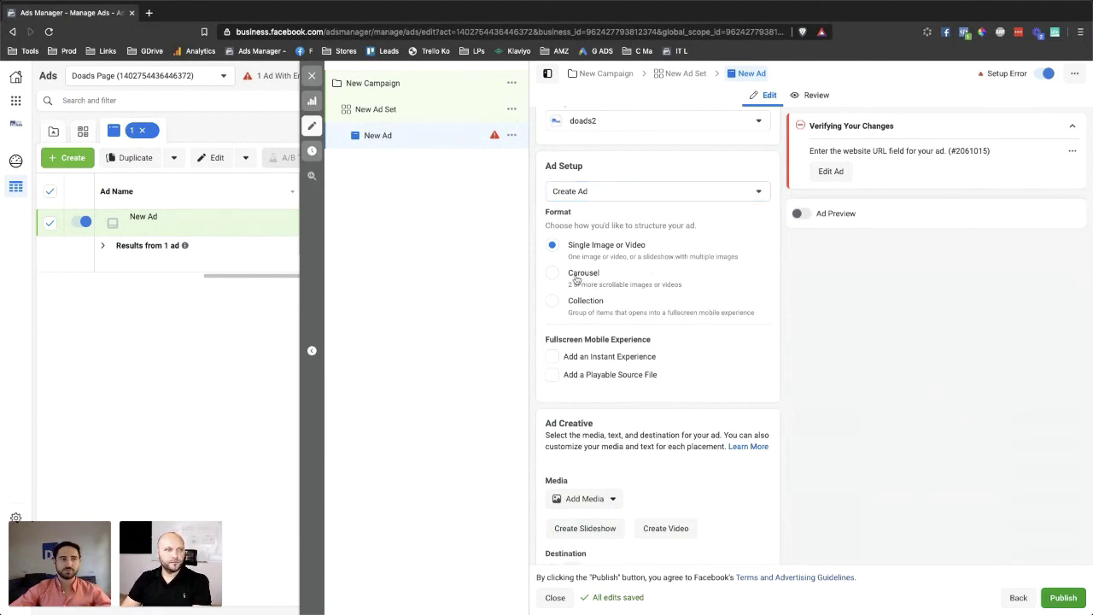
- Change the ad format to Carousel and assign the black 1080 × 1080 emoji image to the first card
left_click(576, 277)
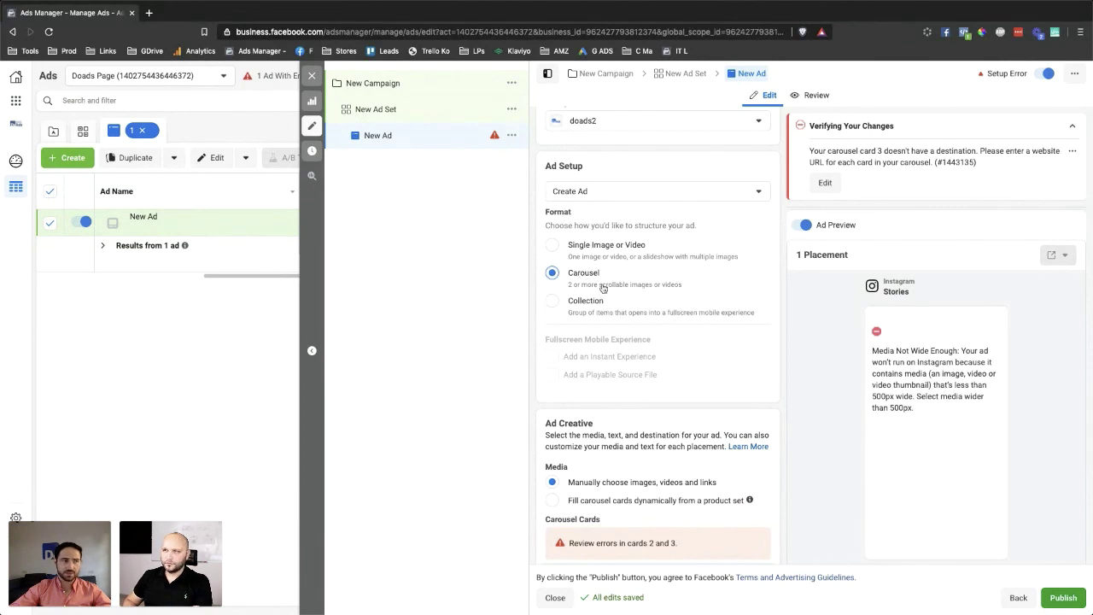
scroll(642, 323, "down", 1)
scroll(642, 324, "down", 5)
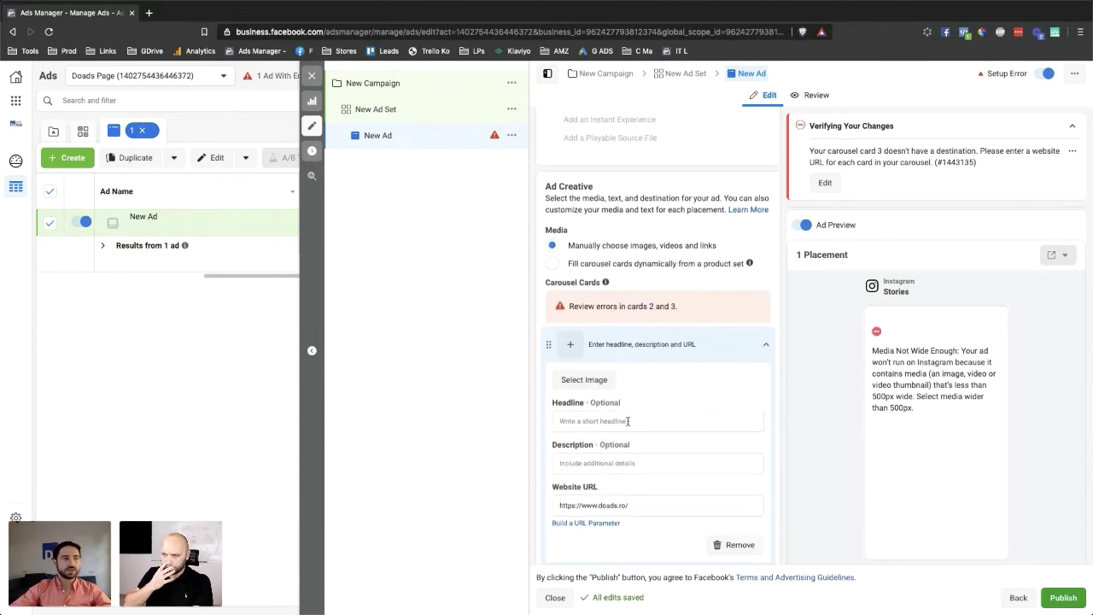
left_click(590, 381)
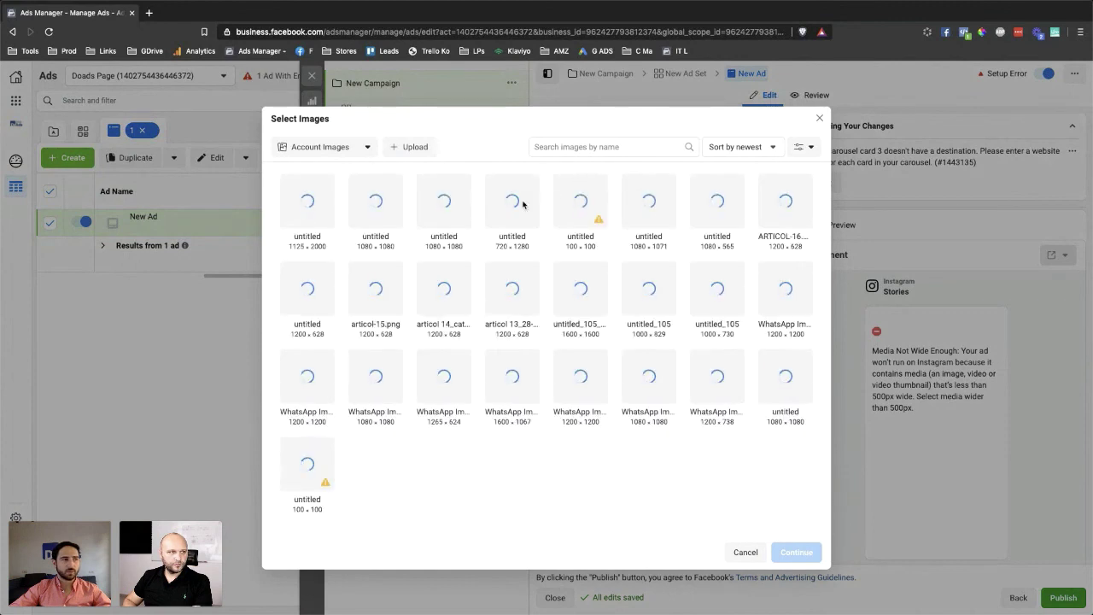
left_click(389, 204)
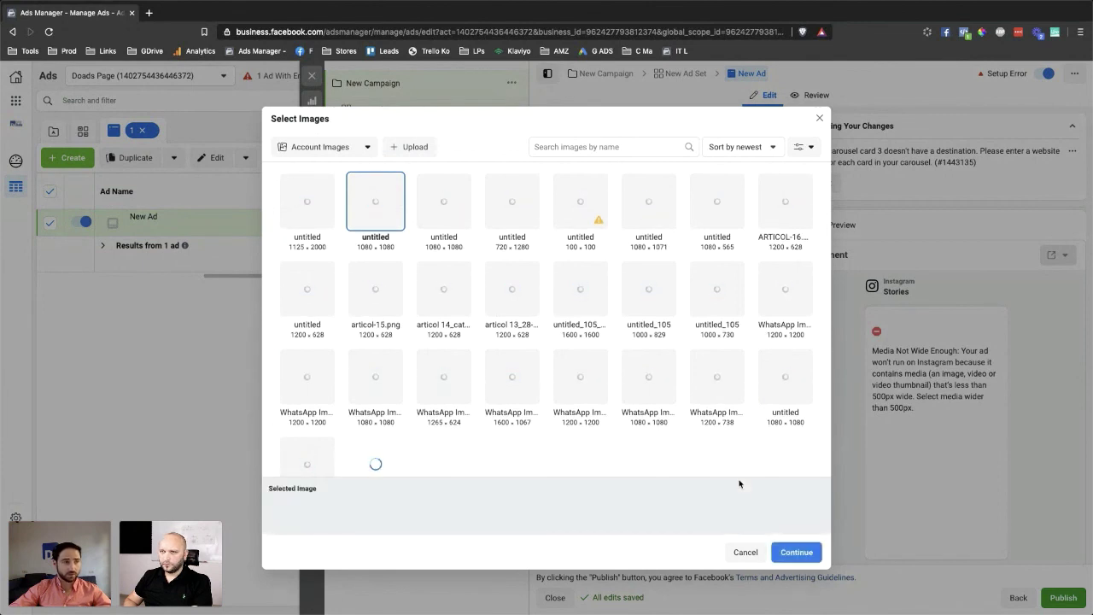
left_click(793, 553)
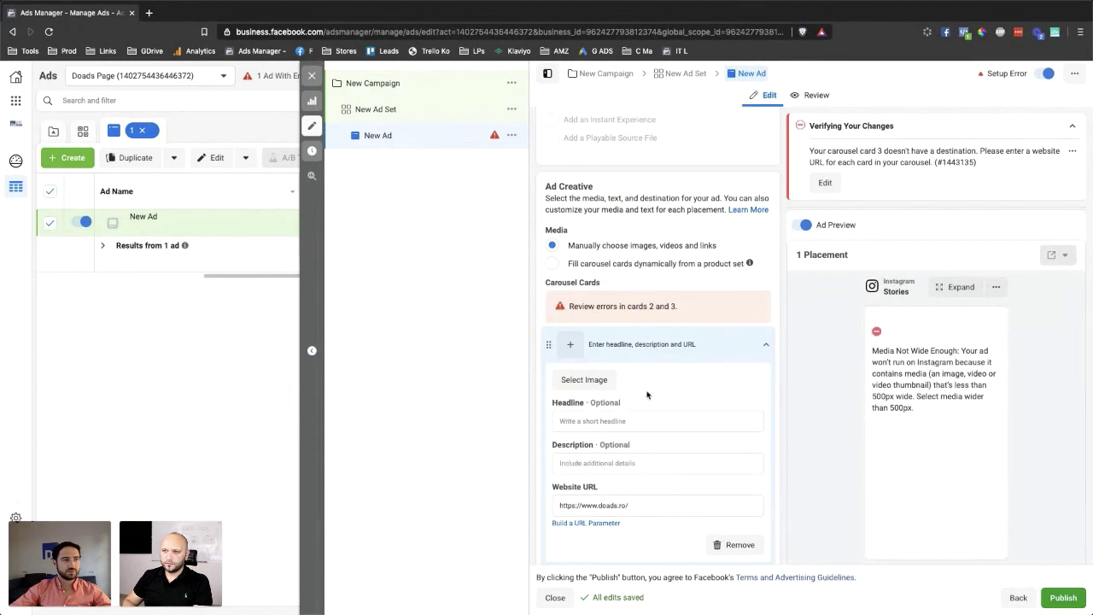
- Assign the red 1125 × 2000 account image to the second carousel card
scroll(637, 507, "down", 1)
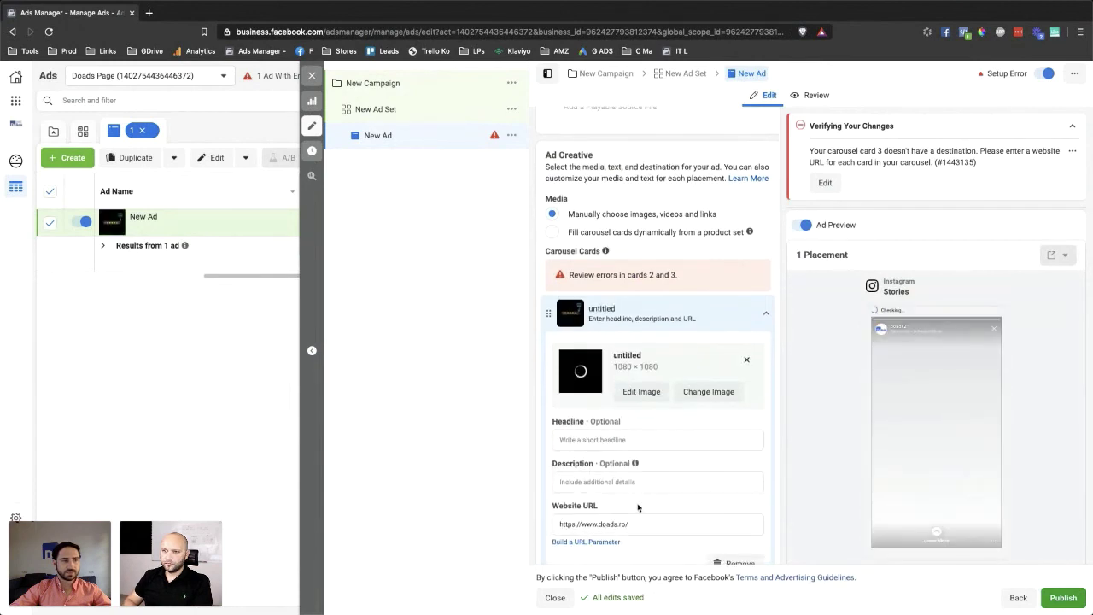
scroll(636, 478, "down", 2)
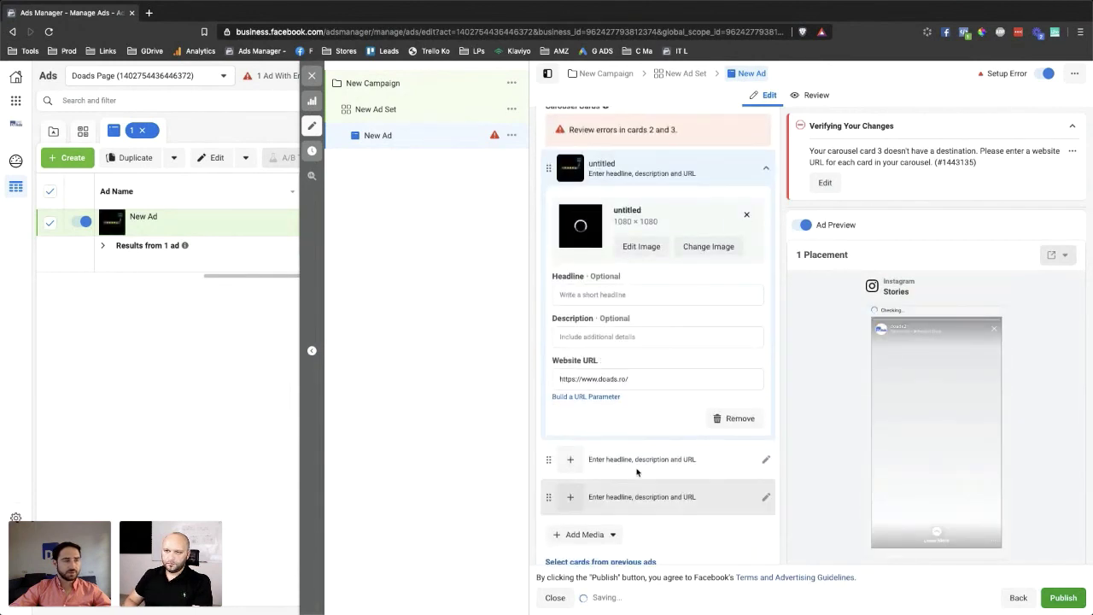
left_click(571, 461)
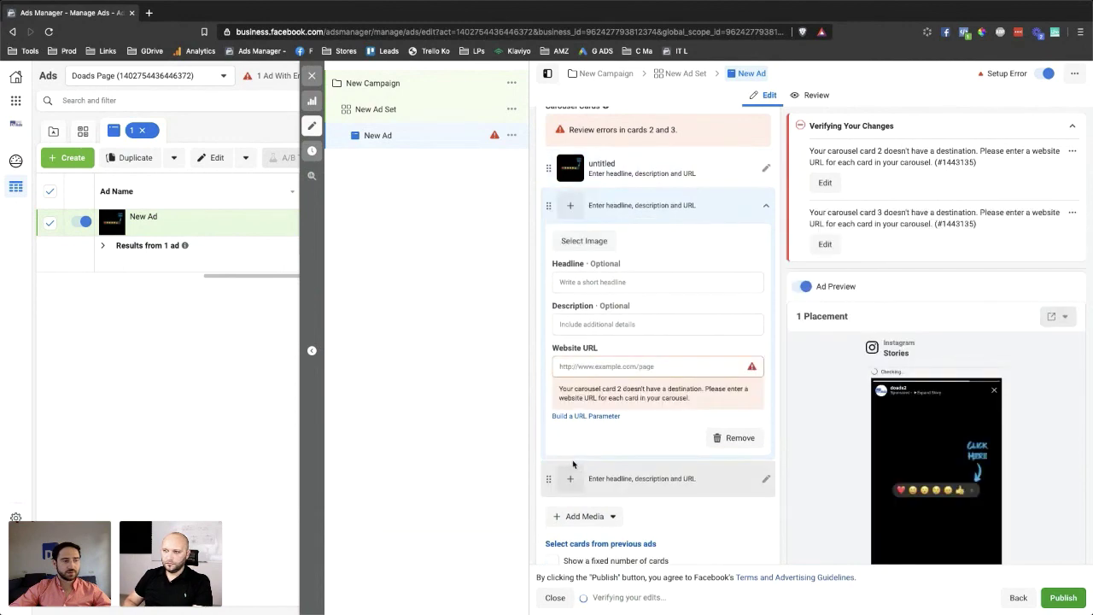
left_click(585, 243)
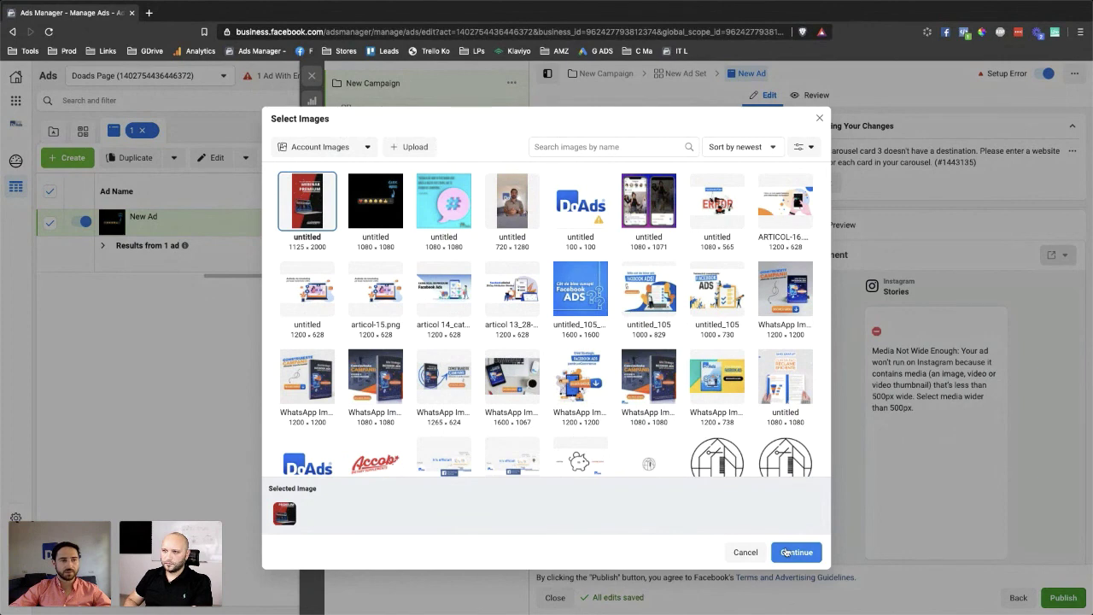
left_click(785, 552)
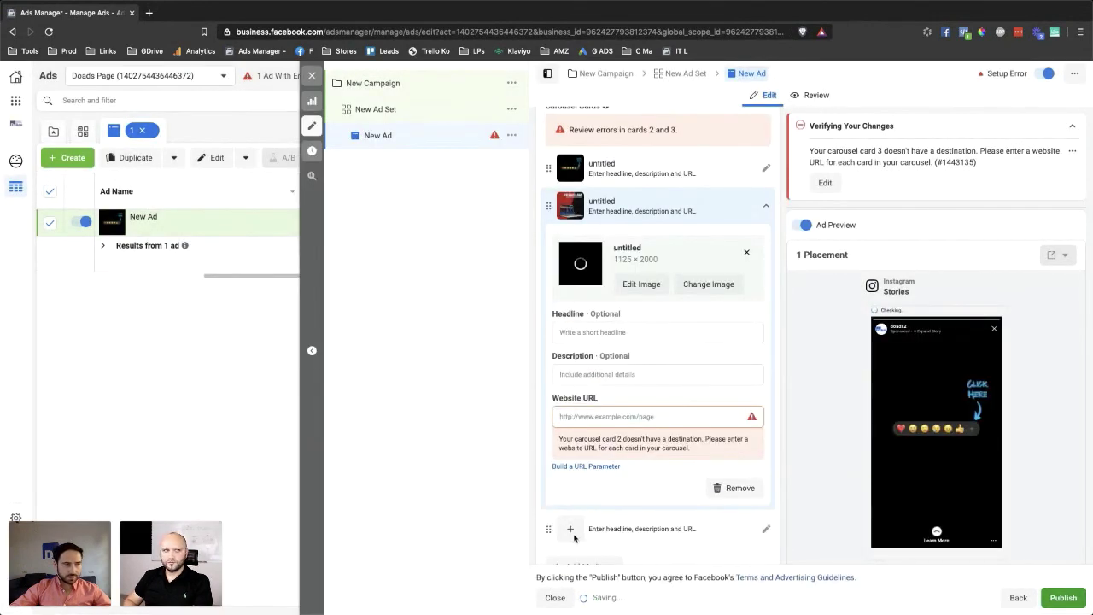
- Assign the 720 × 1280 account image of the standing man to the third carousel card
left_click(574, 533)
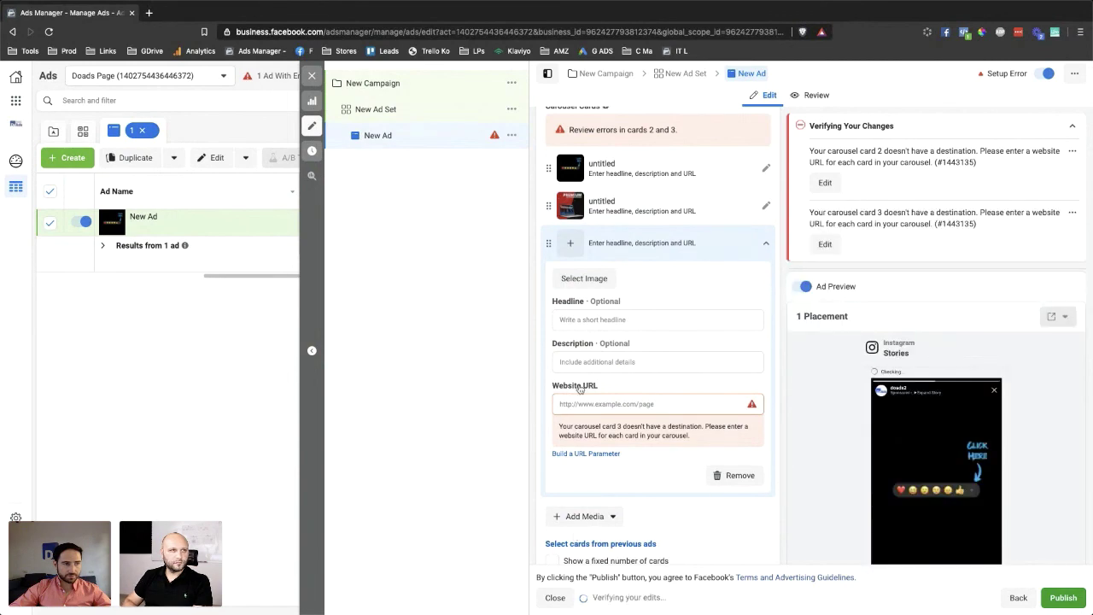
left_click(586, 280)
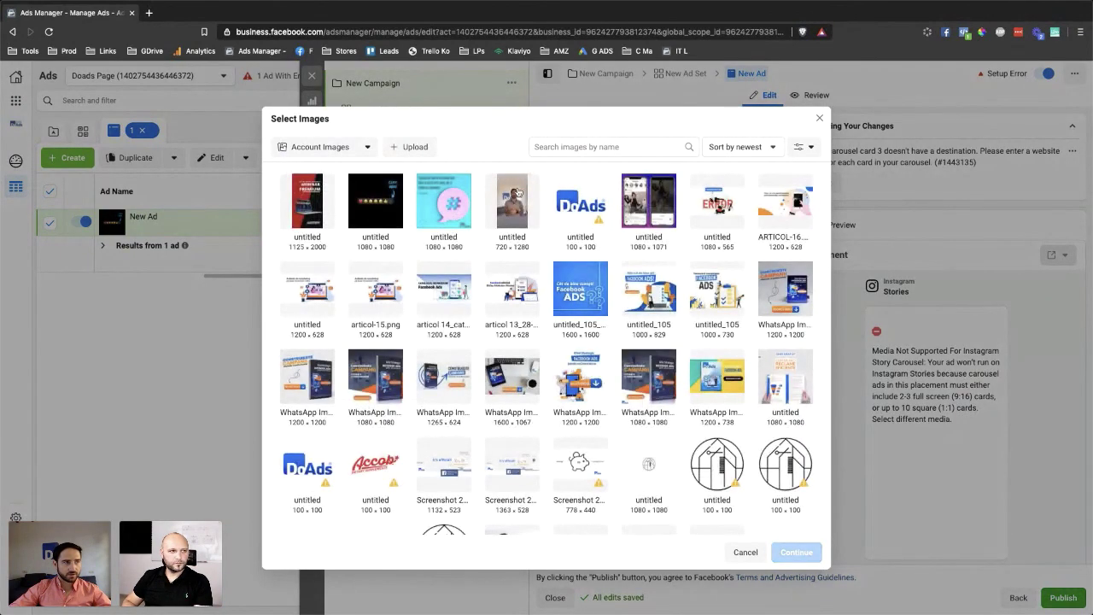
left_click(511, 205)
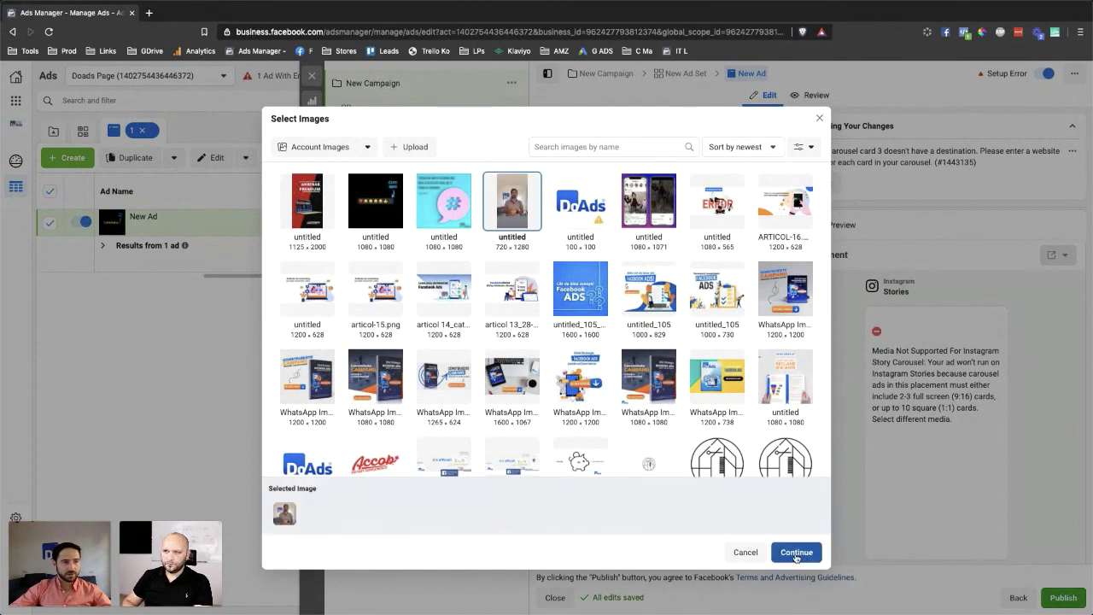
key("Return")
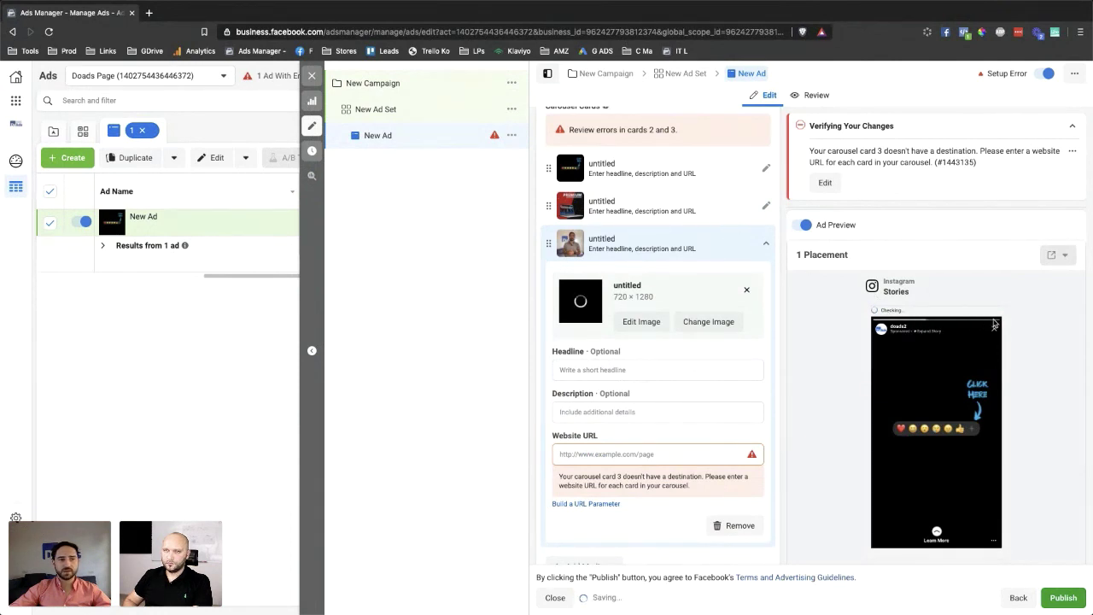
- Set the second carousel card's website URL to doads.ro
left_click(642, 209)
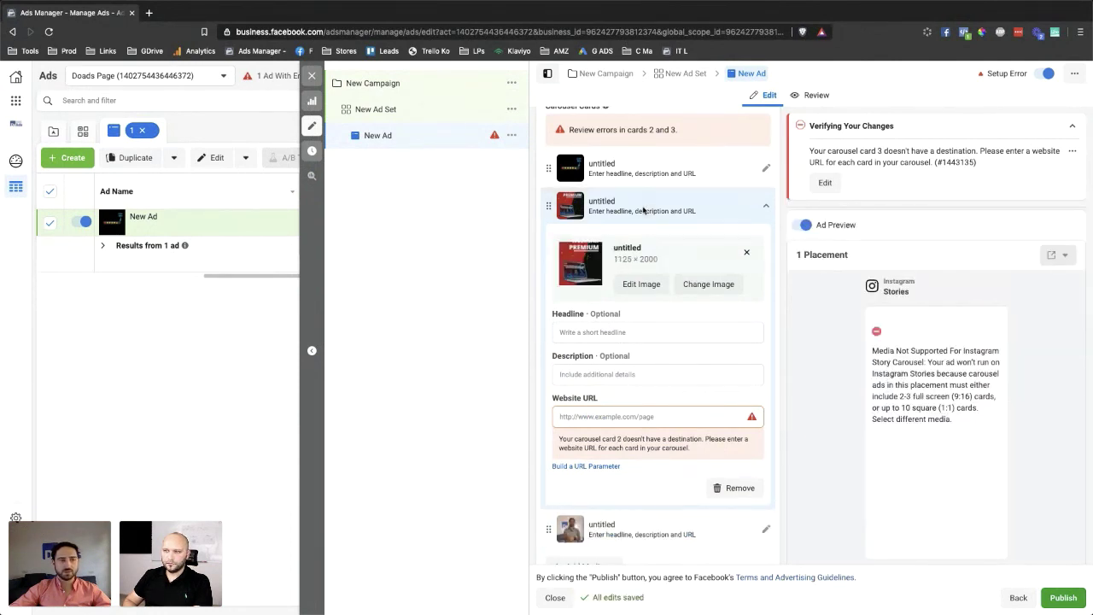
left_click(657, 415)
type("doads")
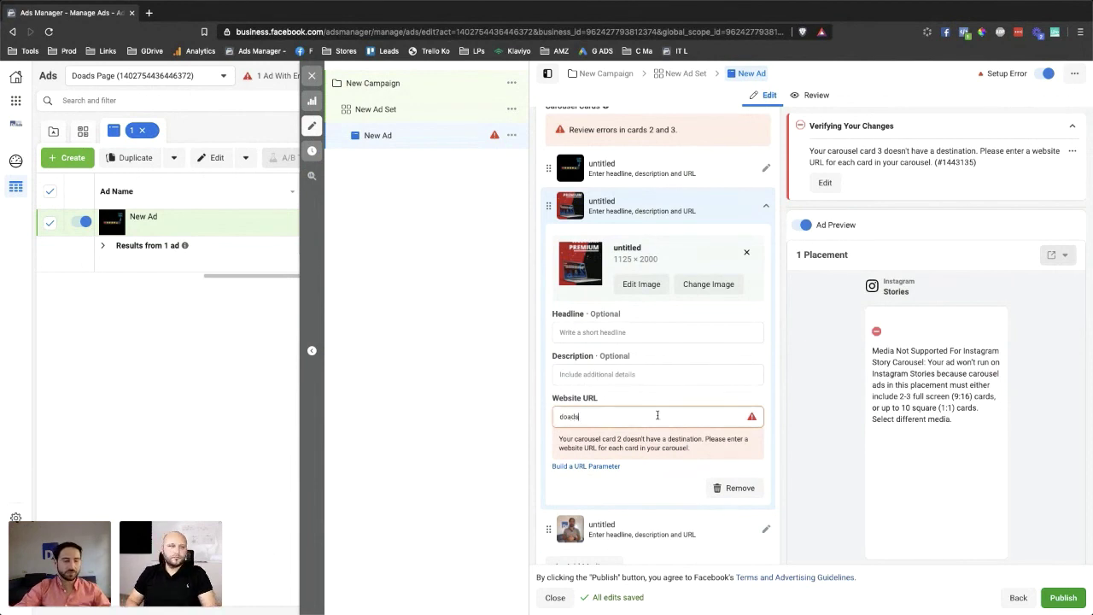
type(".ro")
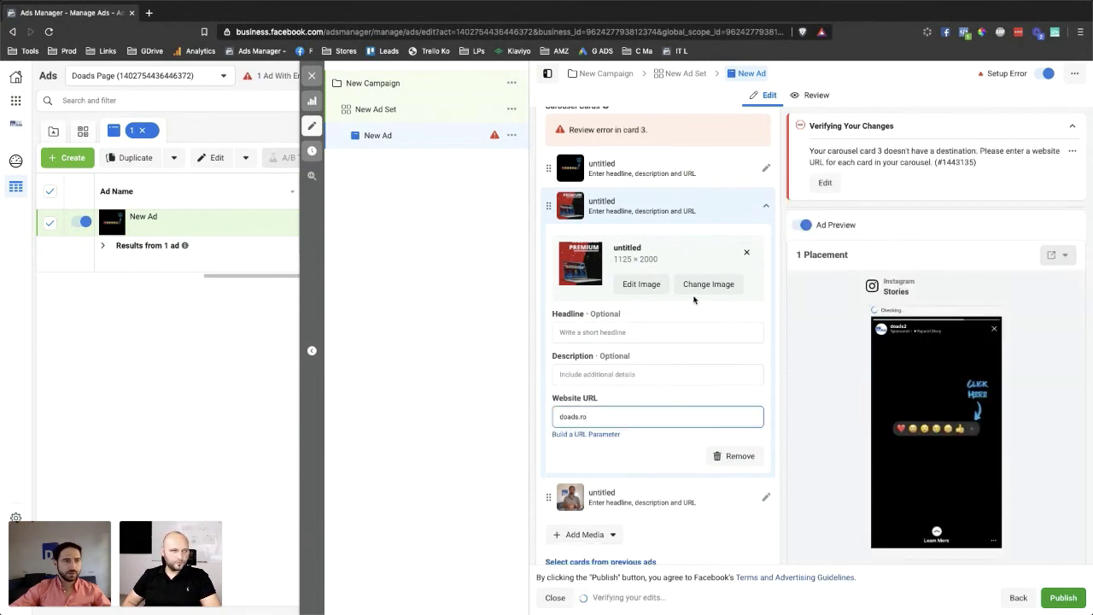
- Look over the ad's remaining carousel, call-to-action and tracking options, and go back through the ad set's settings
scroll(692, 298, "up", 5)
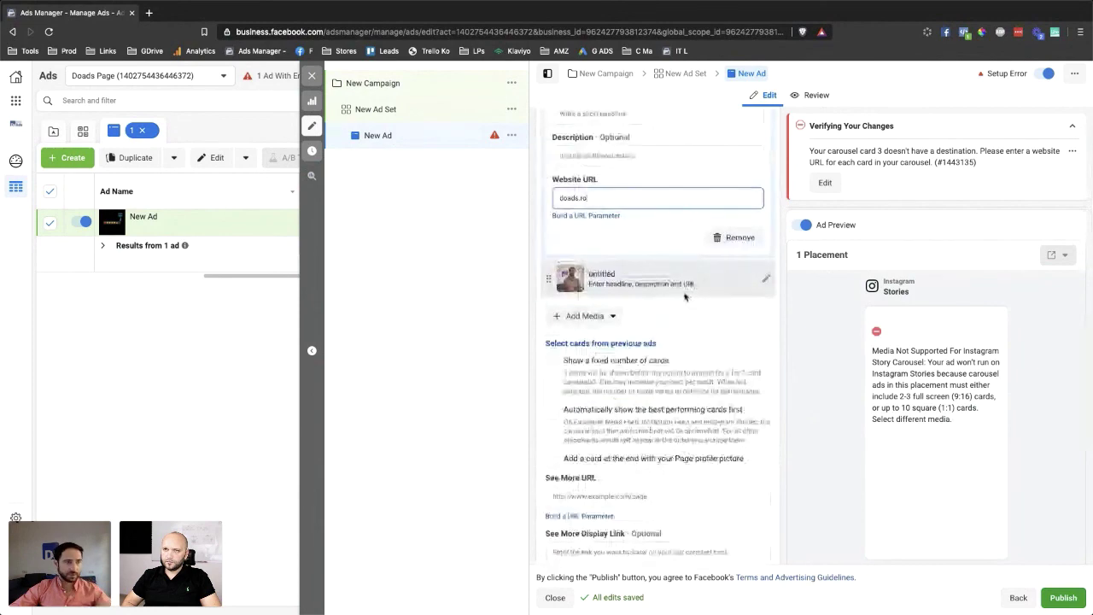
scroll(694, 341, "down", 2)
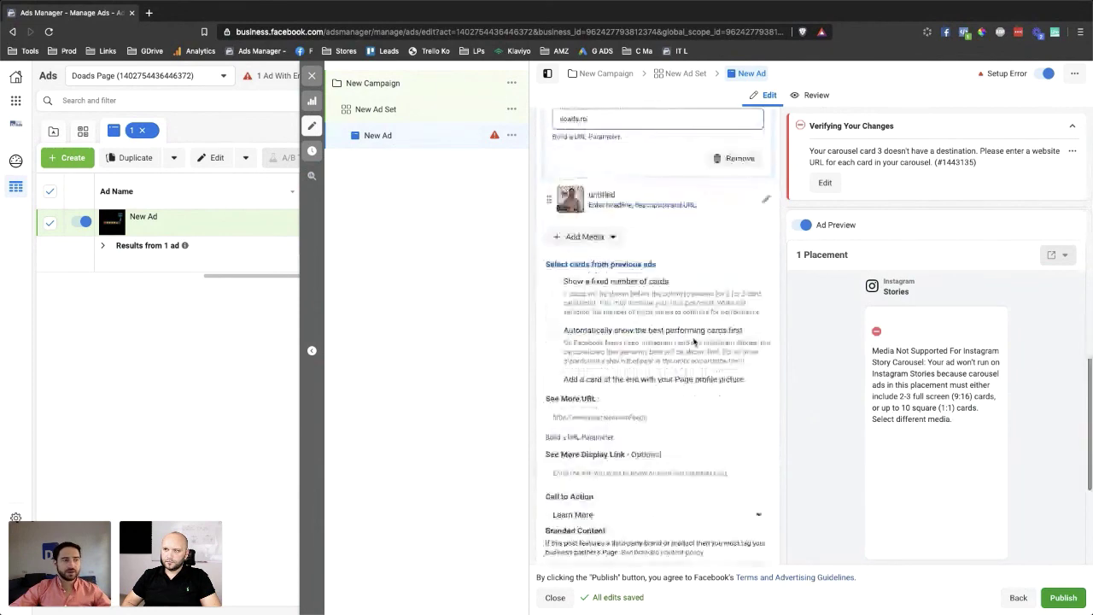
scroll(694, 341, "down", 6)
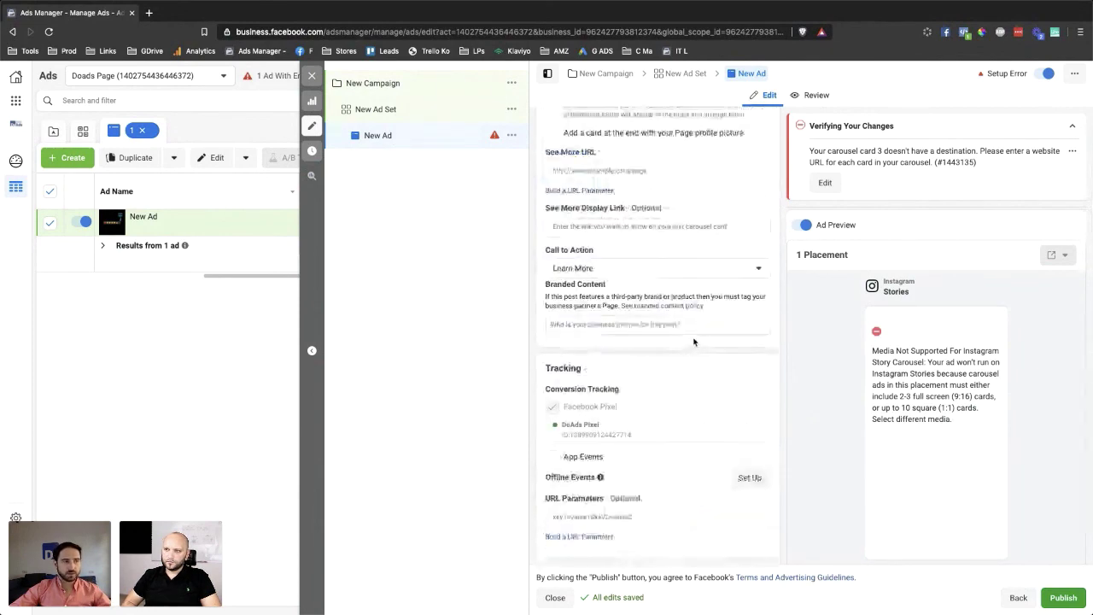
left_click(378, 109)
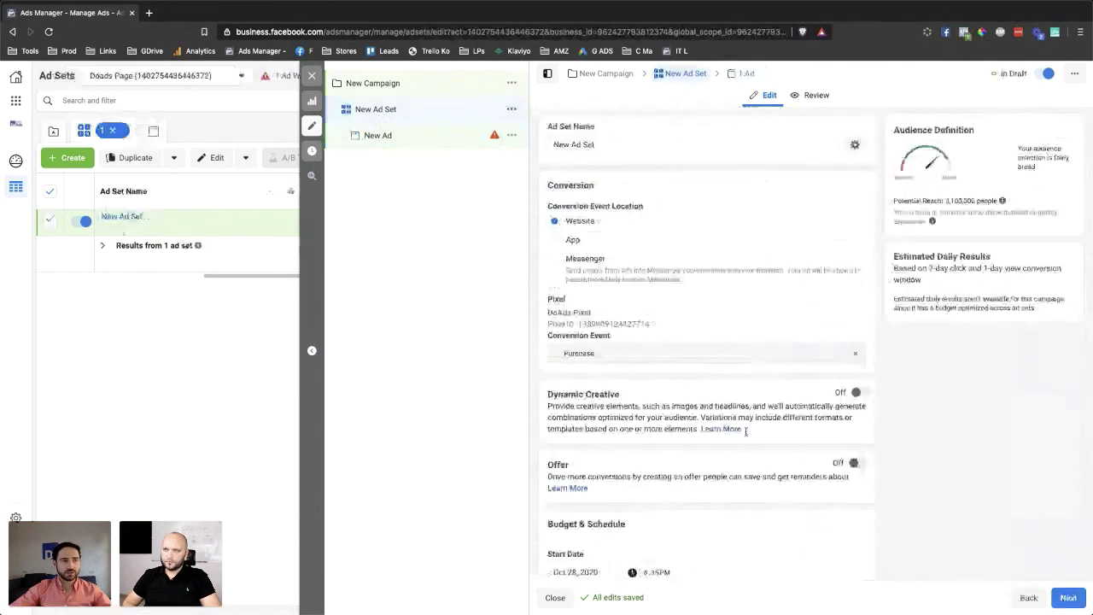
scroll(735, 444, "down", 3)
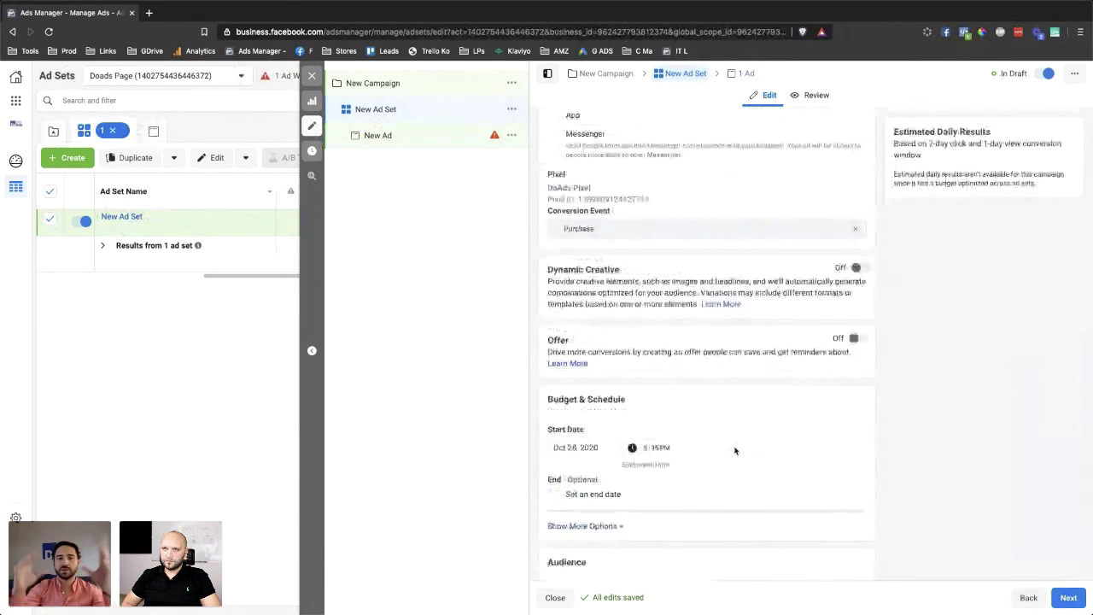